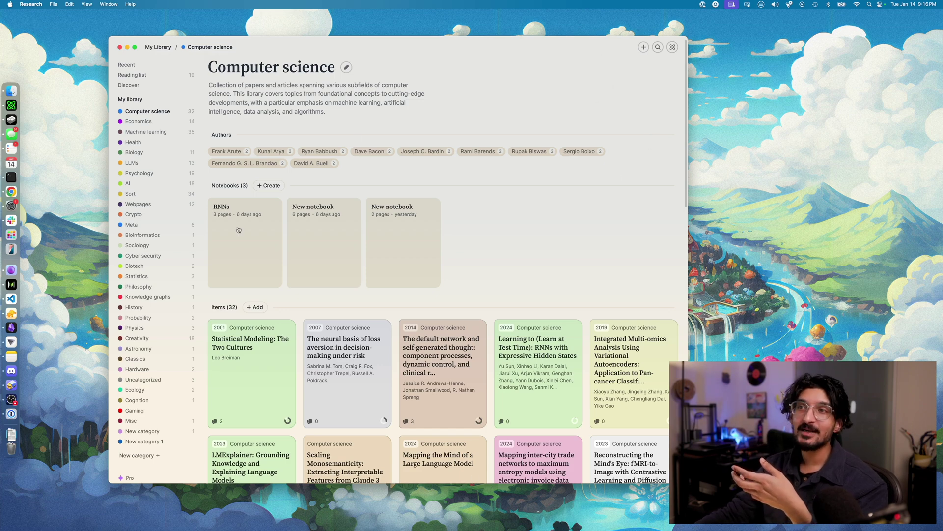
# Browse the Economics and Machine learning categories, then open Biology and scroll through its page
pyautogui.click(140, 122)
pyautogui.click(147, 132)
pyautogui.click(136, 152)
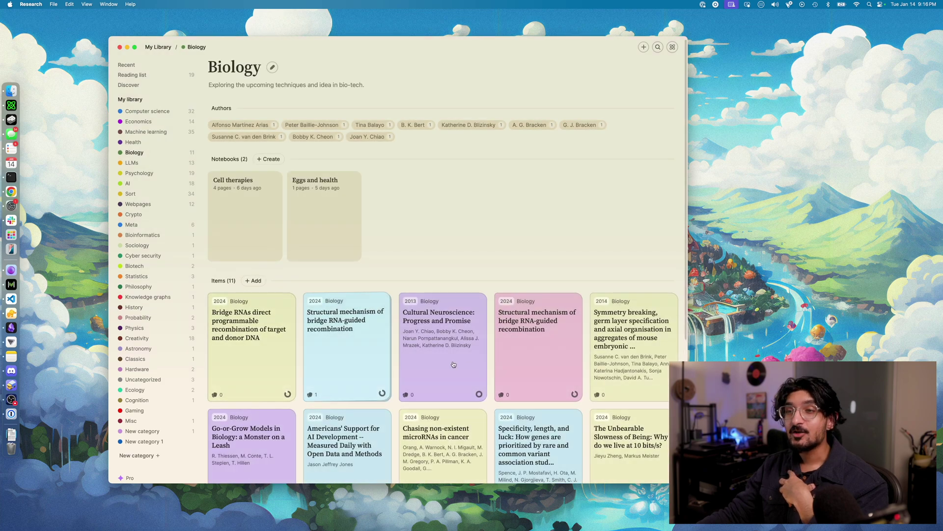
pyautogui.scroll(-2, 617, 383)
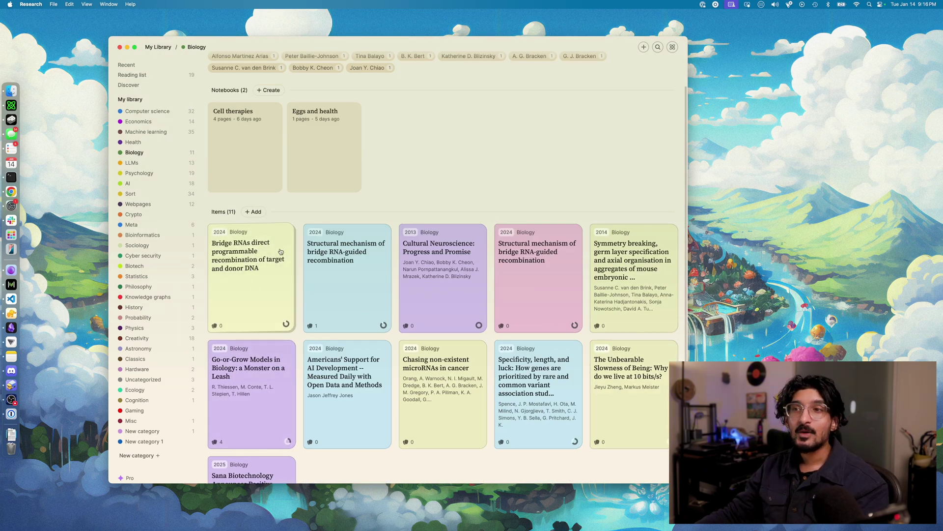
pyautogui.scroll(2, 282, 241)
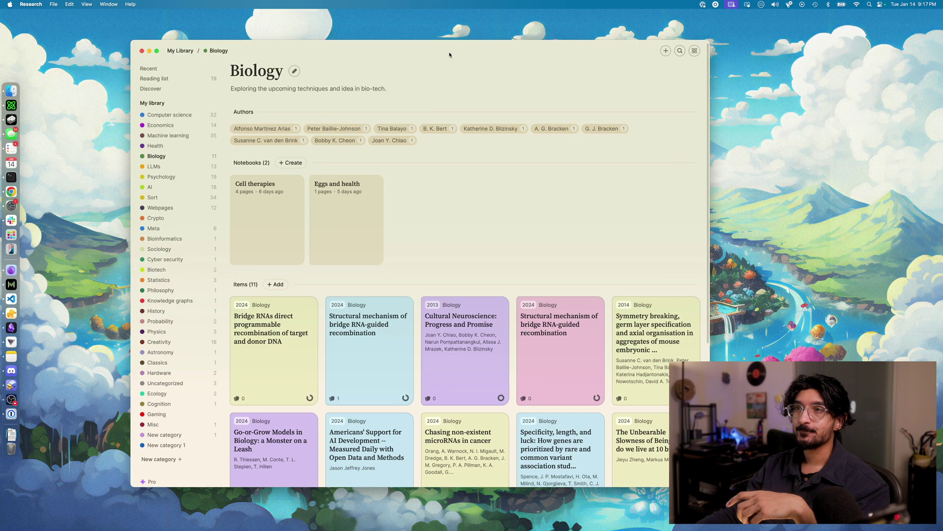
# Restart Research from the Dock, then reposition and enlarge its window
pyautogui.click(164, 52)
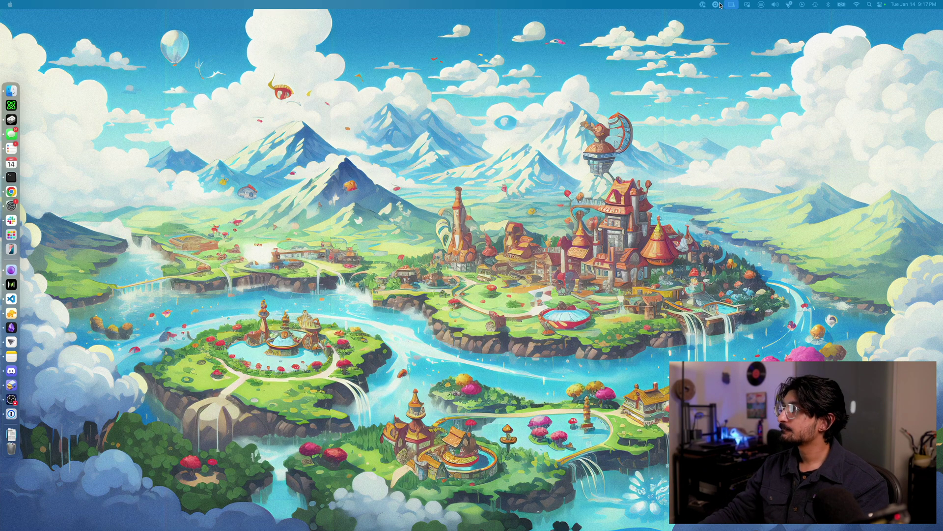
pyautogui.click(10, 105)
pyautogui.moveTo(725, 76); pyautogui.dragTo(334, 39)
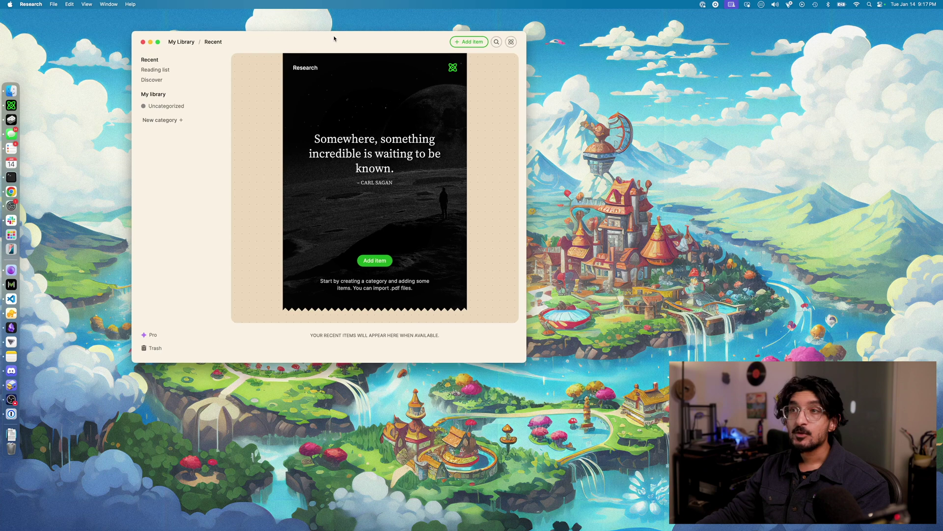
pyautogui.moveTo(524, 361); pyautogui.dragTo(665, 451)
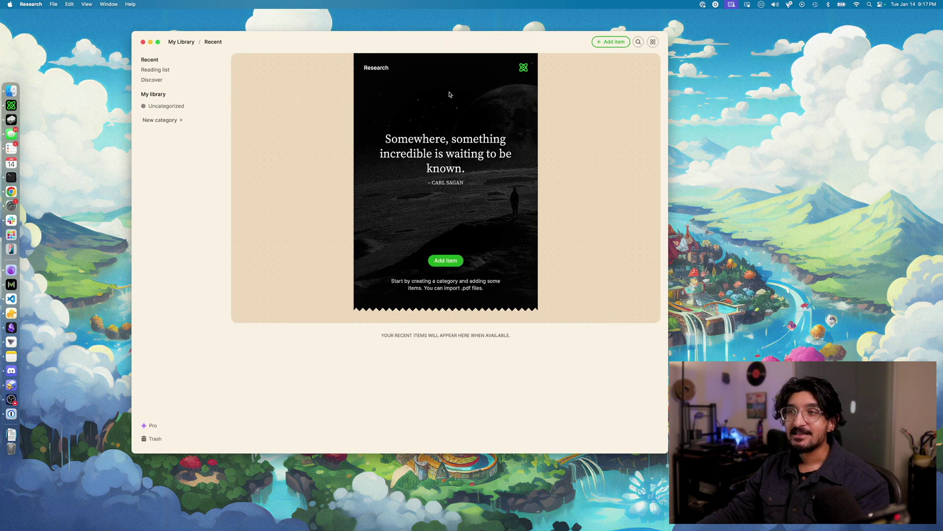
pyautogui.moveTo(465, 42); pyautogui.dragTo(464, 55)
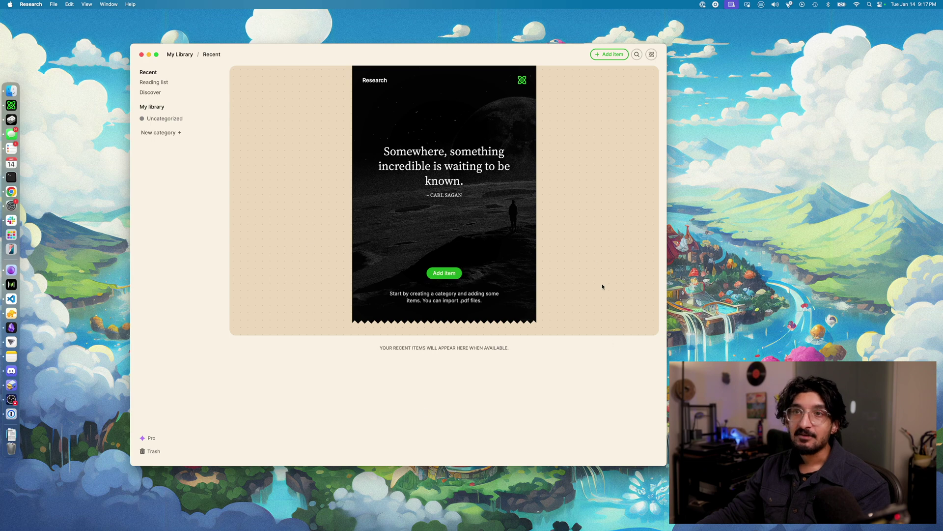
# Open the empty Uncategorized category, then switch to Chrome
pyautogui.click(178, 121)
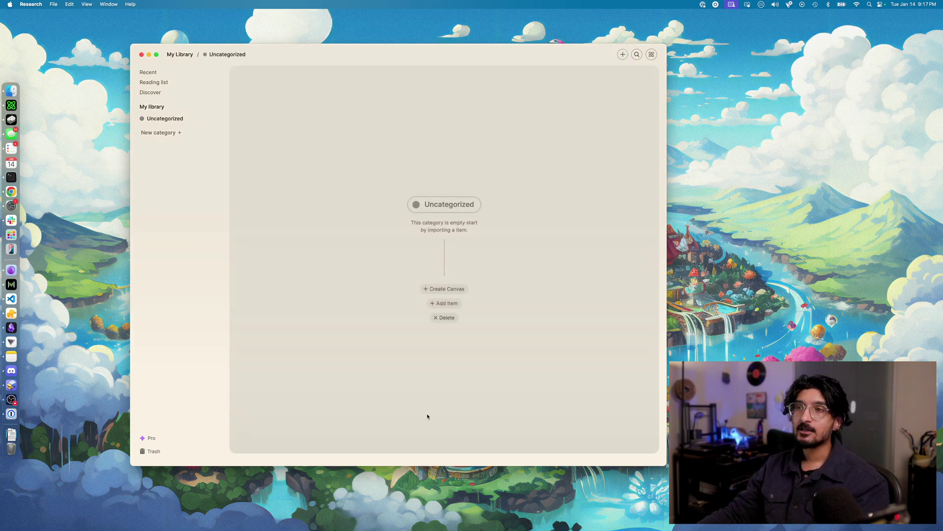
pyautogui.moveTo(559, 58); pyautogui.dragTo(558, 58)
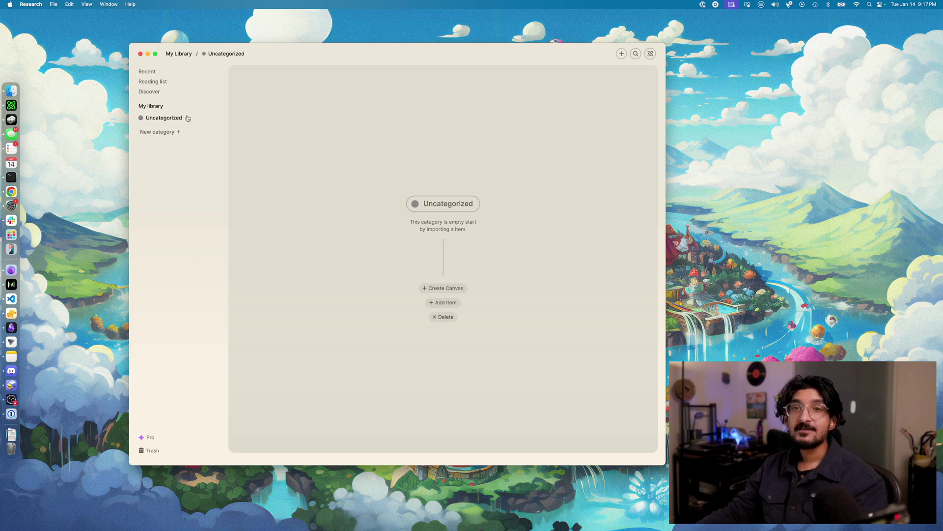
pyautogui.click(11, 191)
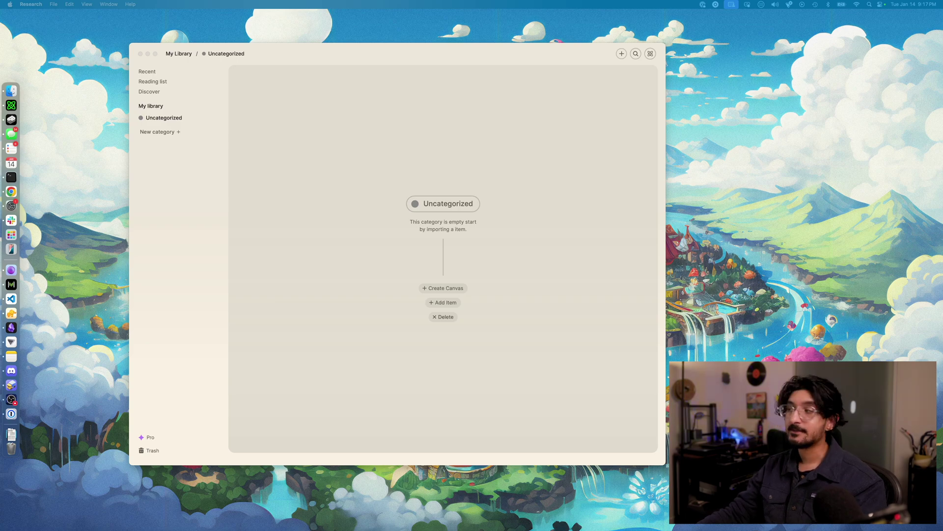
# Find 'Determining distances and consensus between mutation trees' under arXiv Discrete Mathematics and copy its abstract URL
pyautogui.scroll(-5, 728, 300)
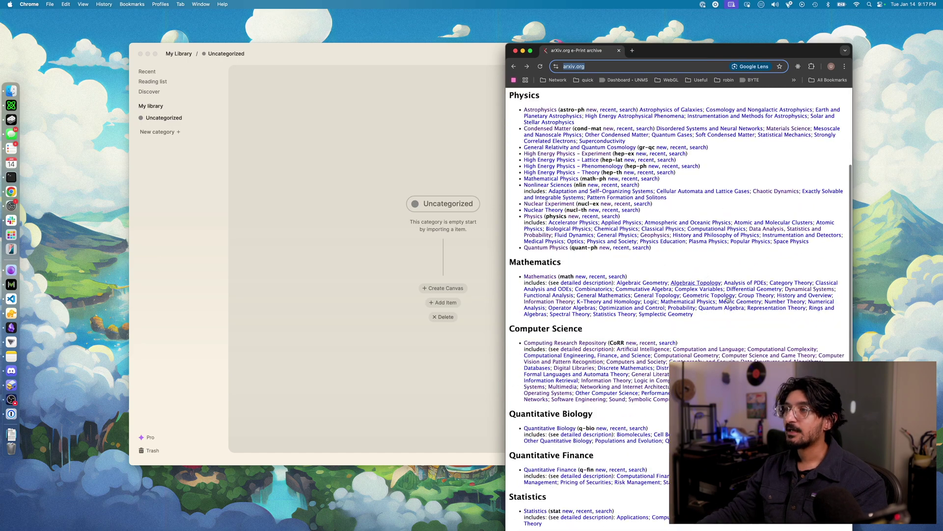
pyautogui.scroll(-2, 727, 299)
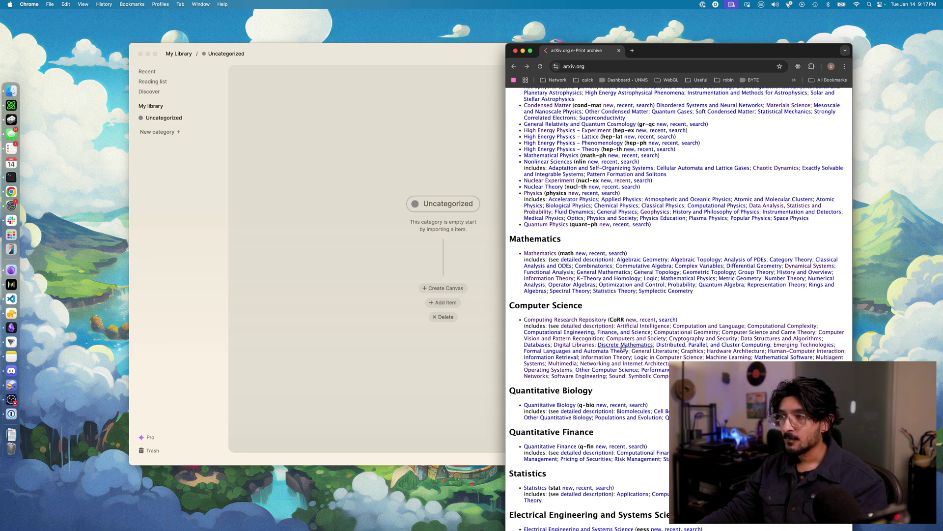
pyautogui.click(623, 346)
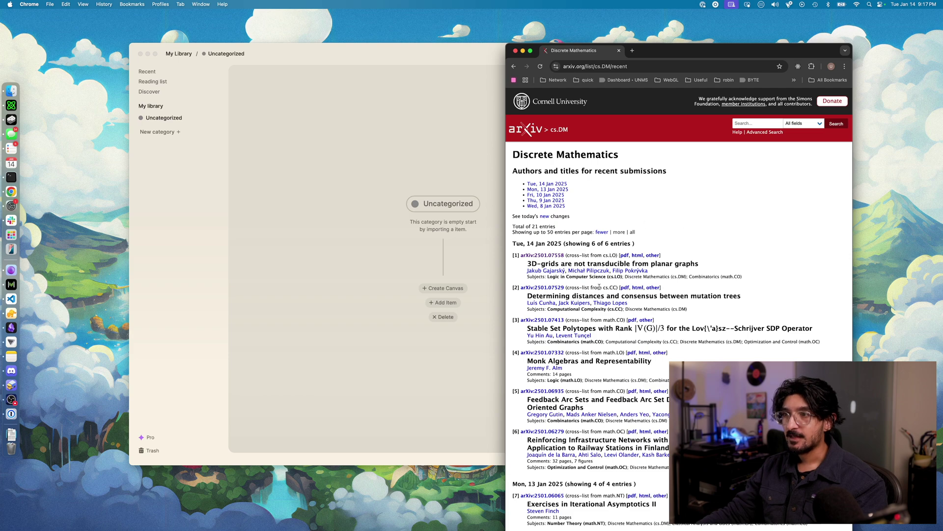
pyautogui.click(542, 287)
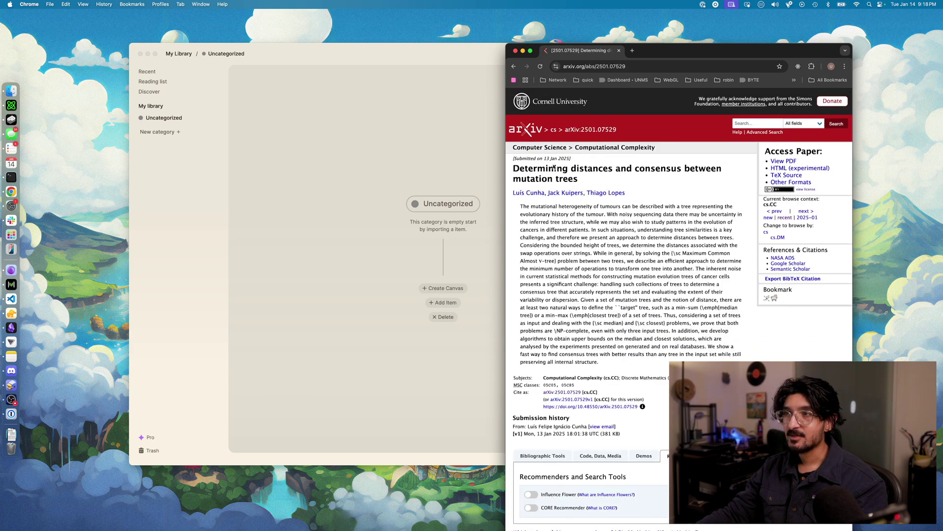
pyautogui.press('super+l')
pyautogui.press('super+c')
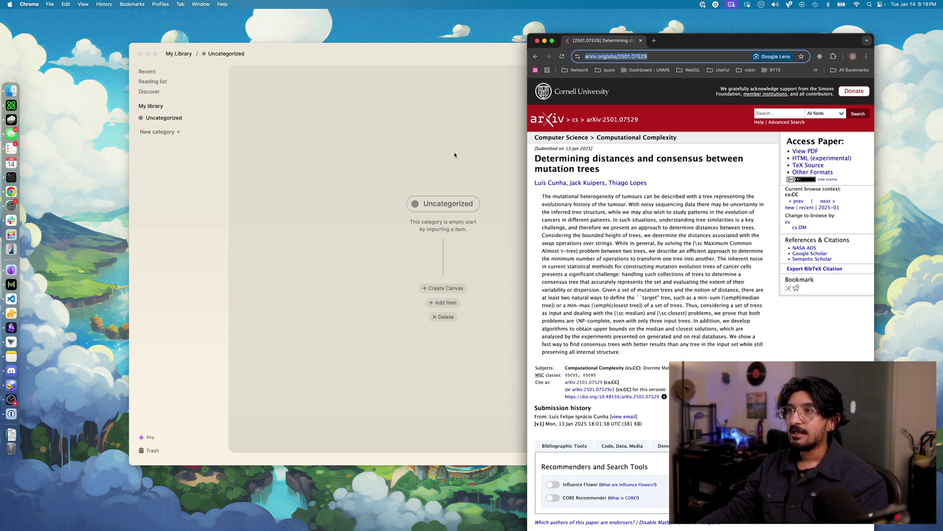
# Add the mutation trees paper to Uncategorized from its pasted arXiv link
pyautogui.click(455, 130)
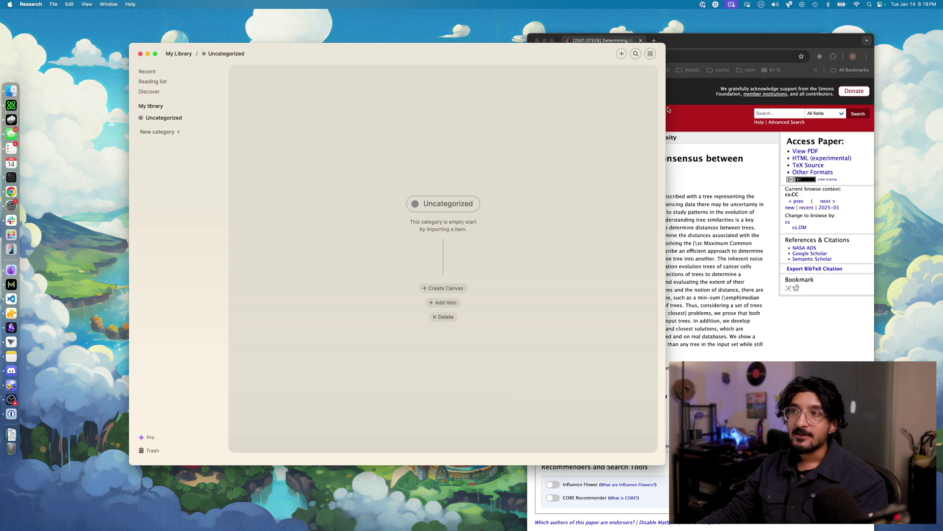
pyautogui.click(622, 54)
pyautogui.press('super+v')
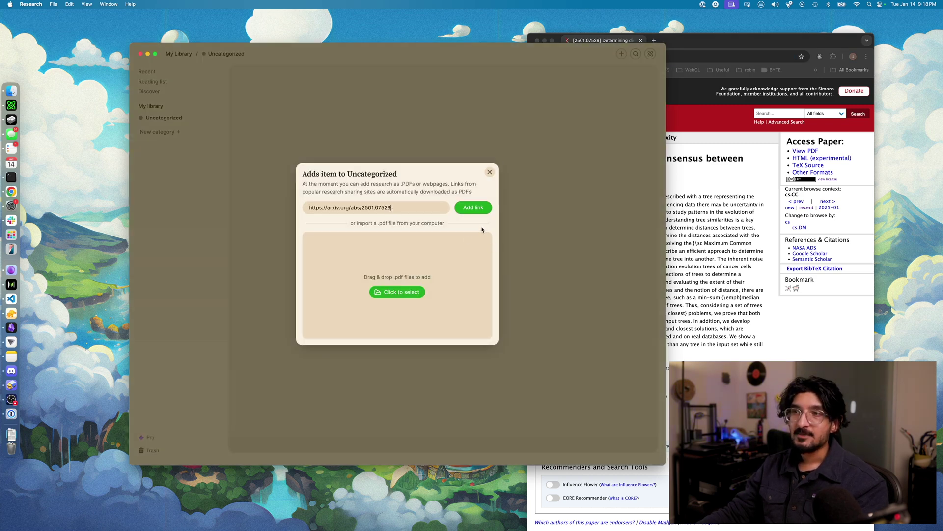
pyautogui.click(473, 208)
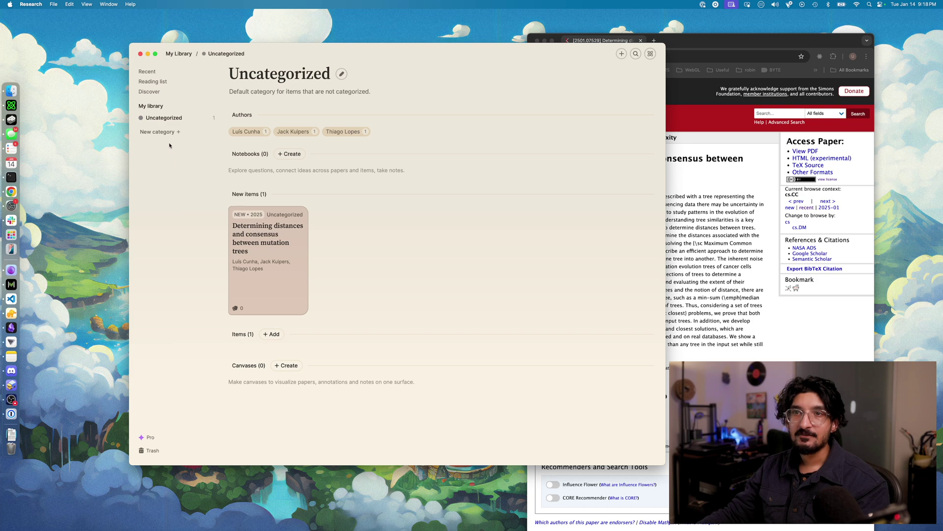
# Create a new category named 'Computer science' and give it an orange colour
pyautogui.click(158, 132)
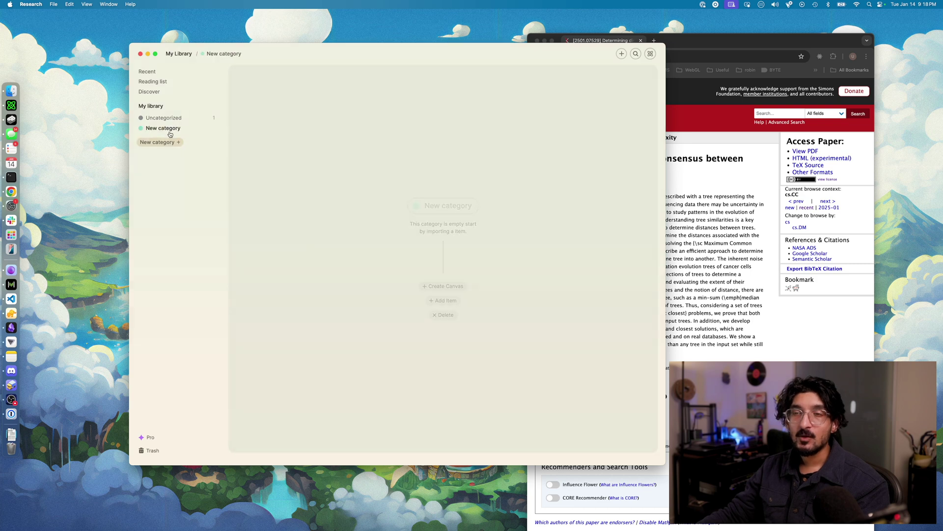
pyautogui.tripleClick(433, 204)
pyautogui.write('Comput')
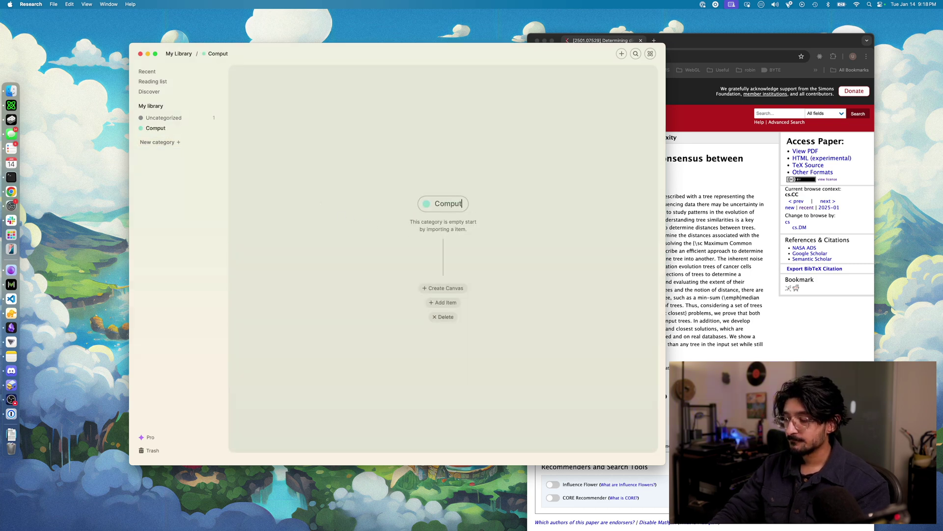
pyautogui.write('er science')
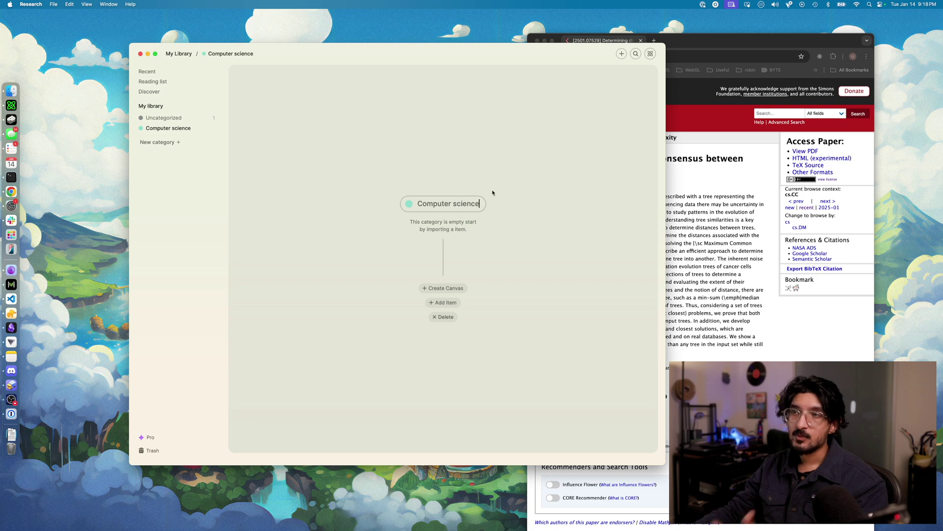
pyautogui.click(410, 204)
pyautogui.click(410, 205)
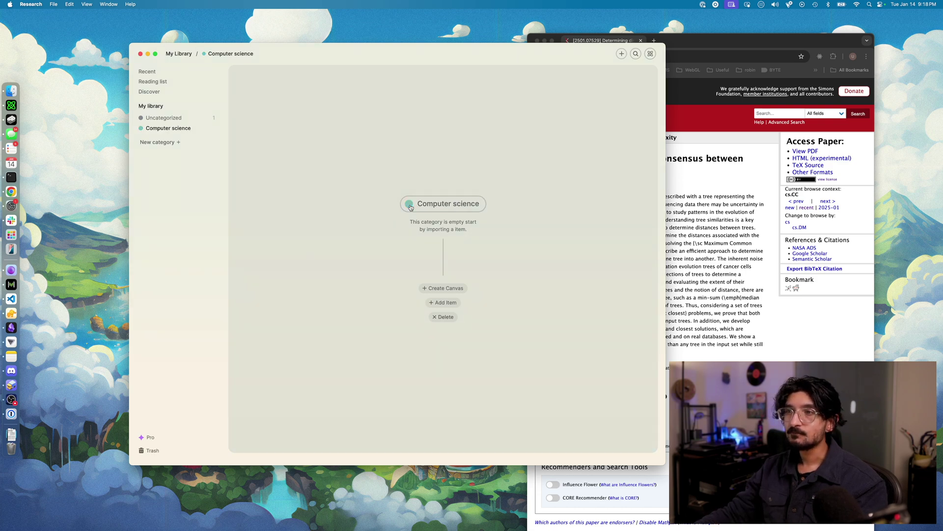
# Move the mutation trees paper from Uncategorized into Computer science
pyautogui.click(178, 123)
pyautogui.rightClick(280, 242)
pyautogui.moveTo(314, 297)
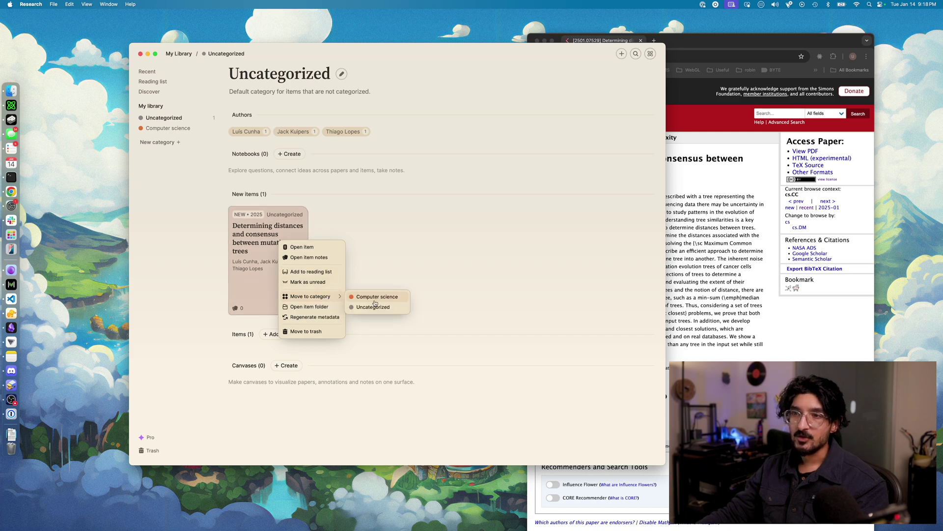
pyautogui.click(374, 300)
pyautogui.click(166, 128)
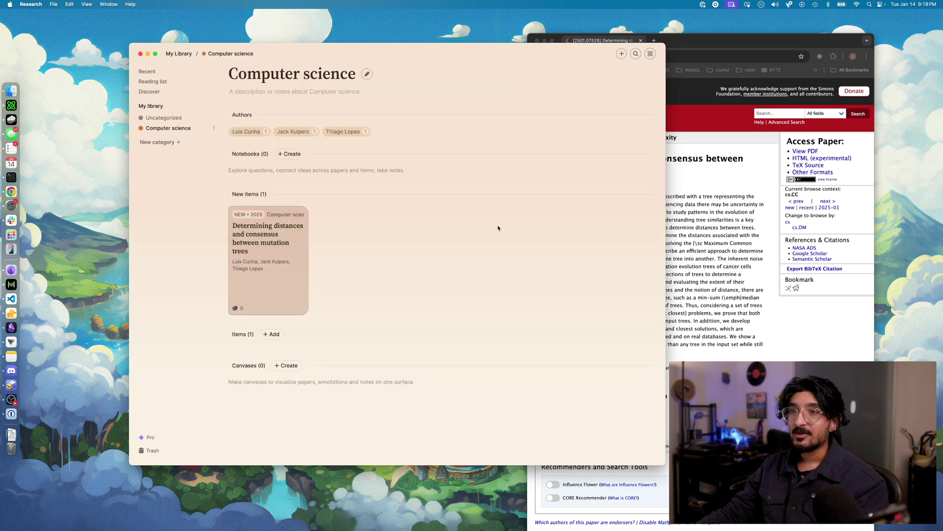
# Import the downloaded GaN single photon emitters PDF into Computer science
pyautogui.click(622, 54)
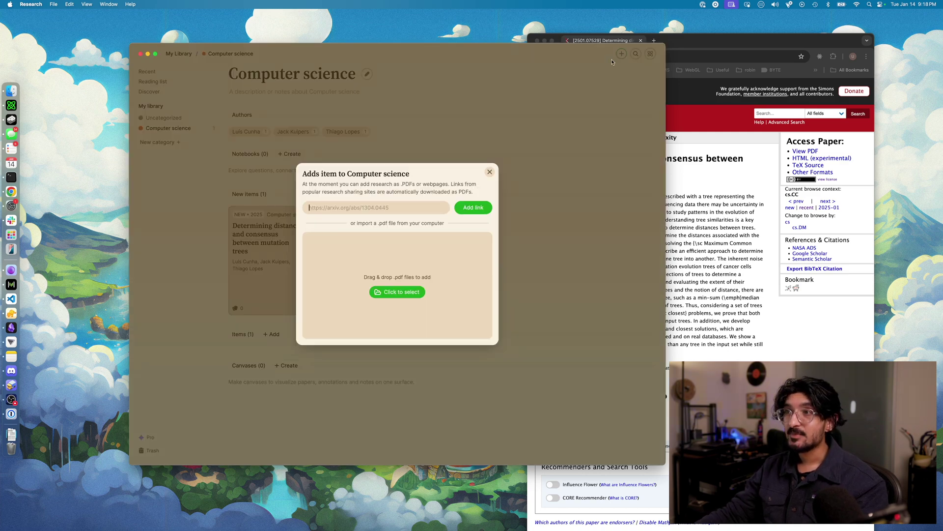
pyautogui.click(395, 295)
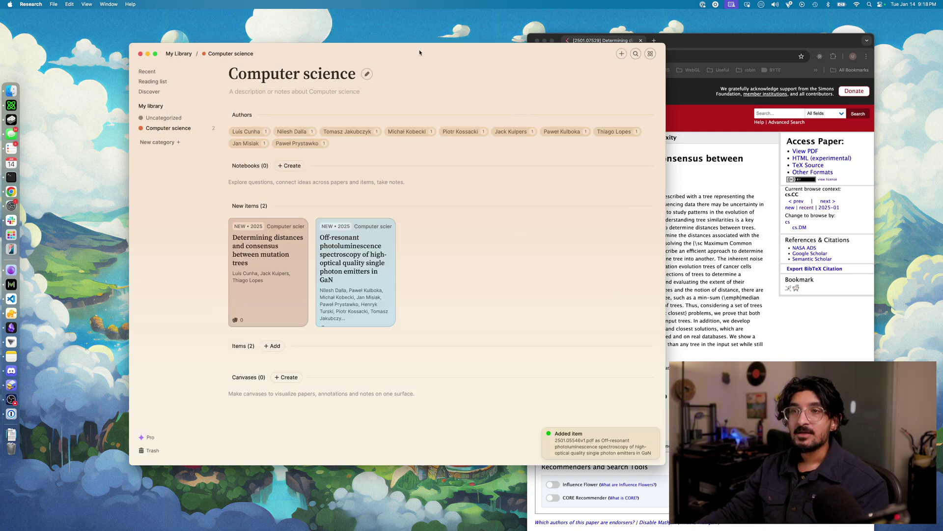
# Open the mutation trees paper in an enlarged reader window
pyautogui.click(262, 282)
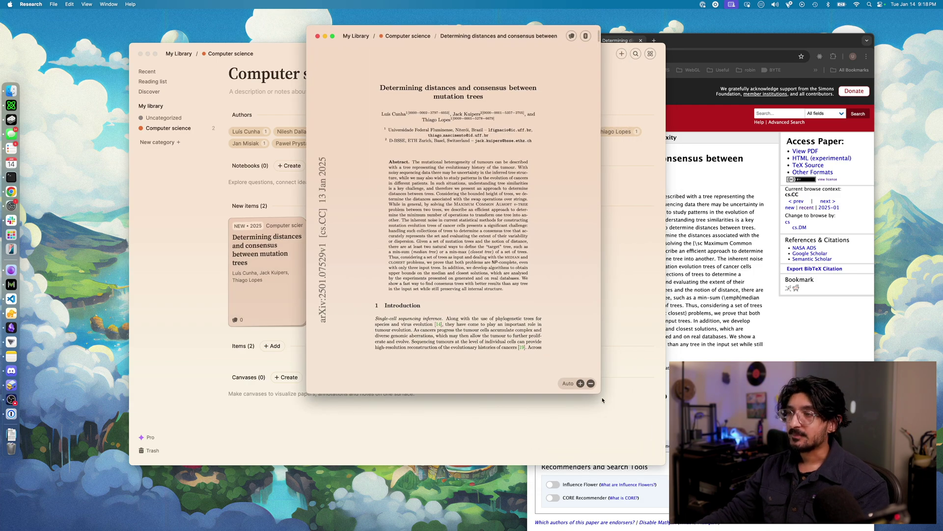
pyautogui.moveTo(602, 400); pyautogui.dragTo(669, 494)
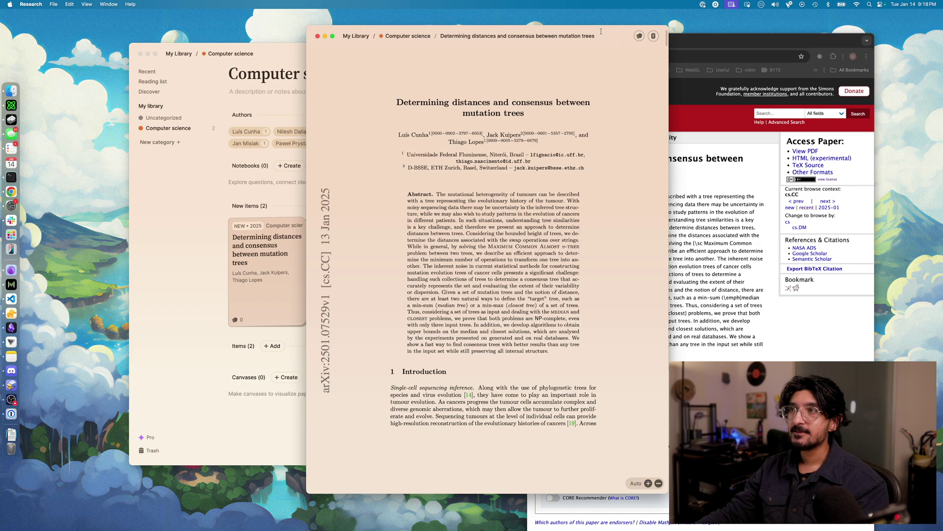
pyautogui.moveTo(615, 33); pyautogui.dragTo(543, 30)
# Set the paper's page colour to peach in its details popover
pyautogui.click(581, 33)
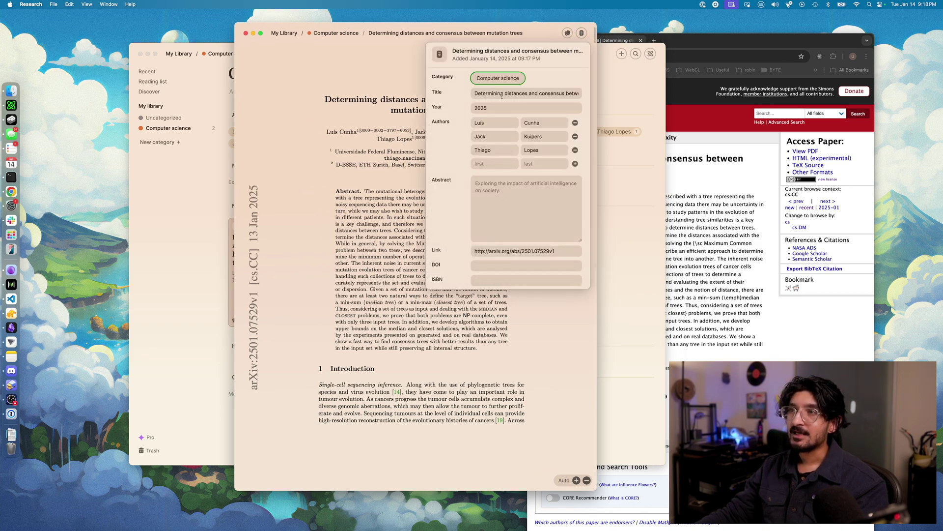
pyautogui.scroll(-5, 497, 97)
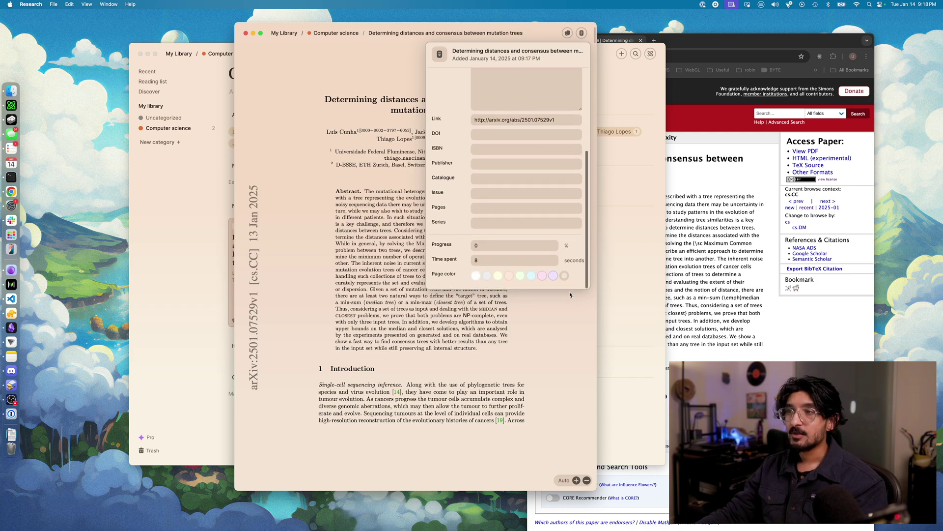
pyautogui.click(553, 275)
pyautogui.click(541, 276)
pyautogui.click(531, 275)
pyautogui.click(509, 276)
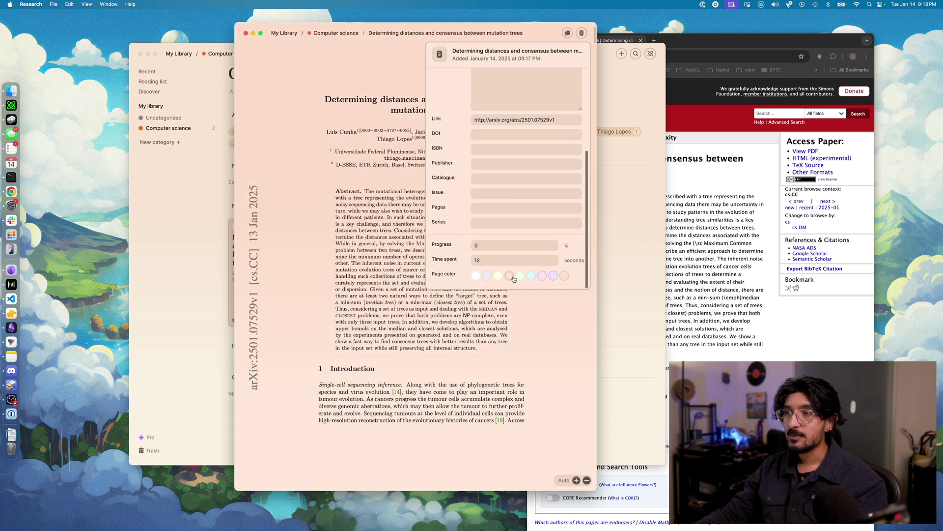
pyautogui.click(377, 72)
pyautogui.moveTo(491, 91); pyautogui.dragTo(322, 113)
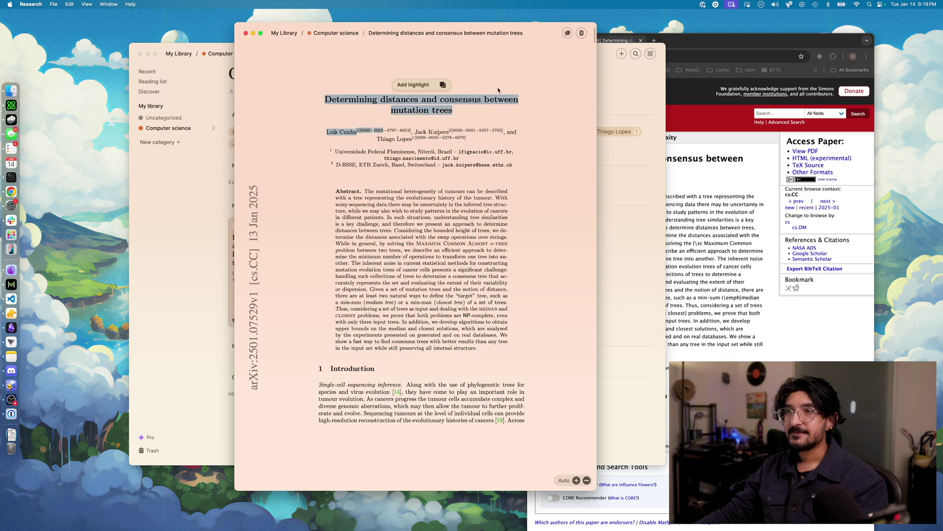
pyautogui.click(533, 83)
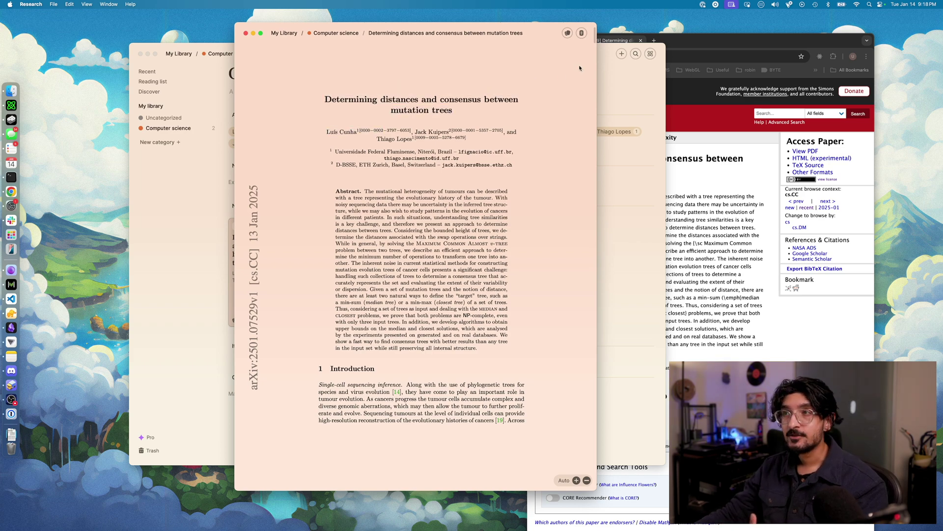
# Generate an AI summary of the mutation trees paper's key contributions
pyautogui.click(568, 33)
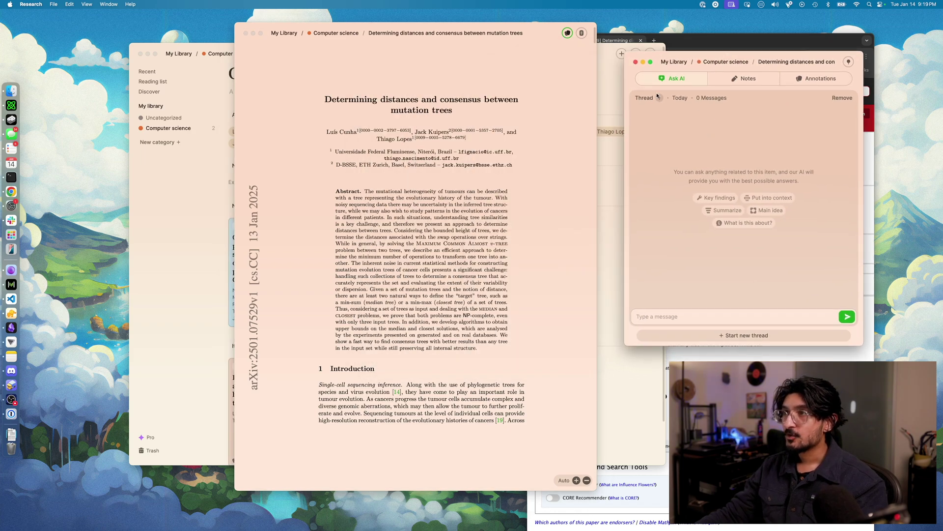
pyautogui.click(726, 210)
pyautogui.moveTo(717, 56)
pyautogui.mouseDown()
pyautogui.moveTo(707, 45)
pyautogui.moveTo(720, 46)
pyautogui.mouseUp()
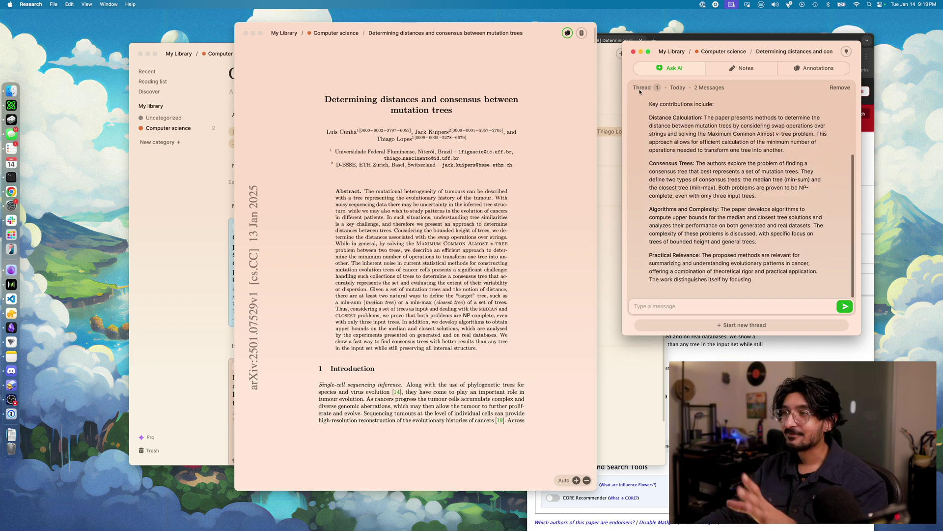
pyautogui.scroll(10, 747, 173)
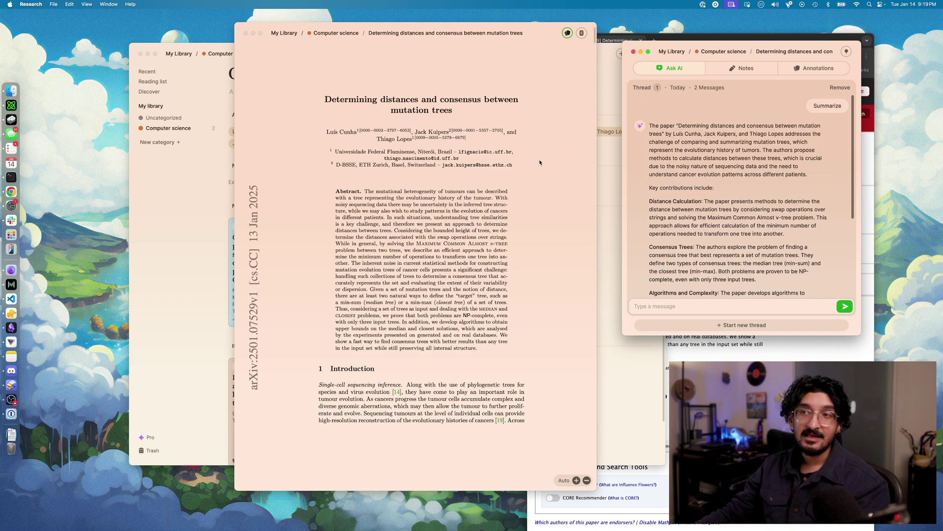
# Highlight the abstract's opening sentences in yellow
pyautogui.click(401, 231)
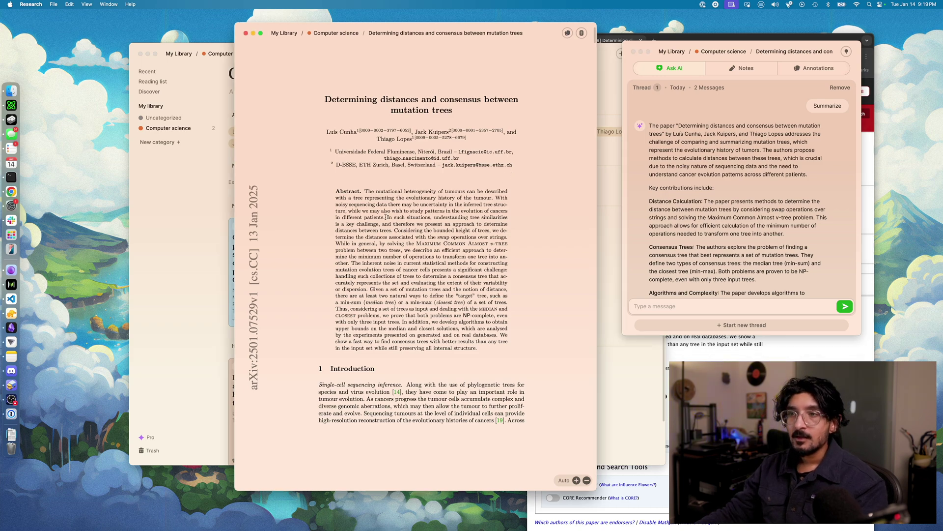
pyautogui.moveTo(386, 218); pyautogui.dragTo(335, 192)
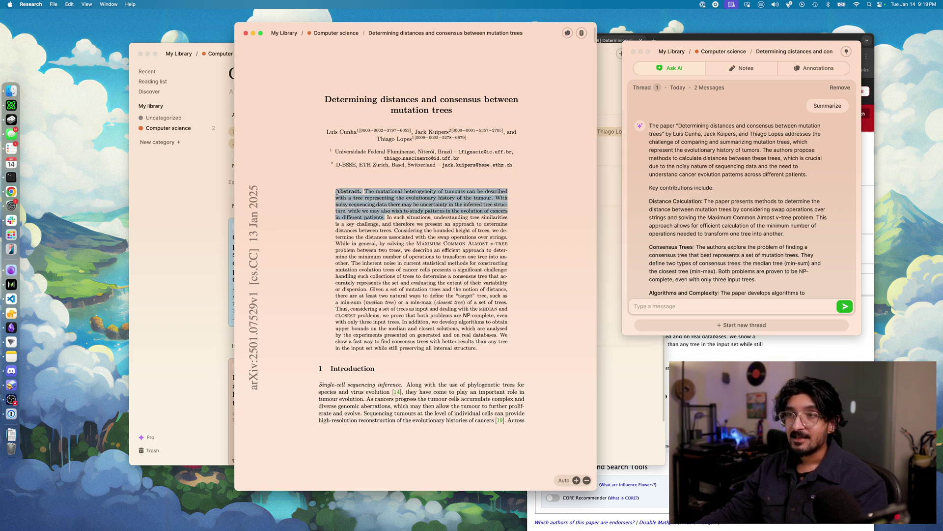
pyautogui.click(413, 177)
# Show the Annotations tab, then select the sentence proving both problems NP-complete
pyautogui.click(819, 68)
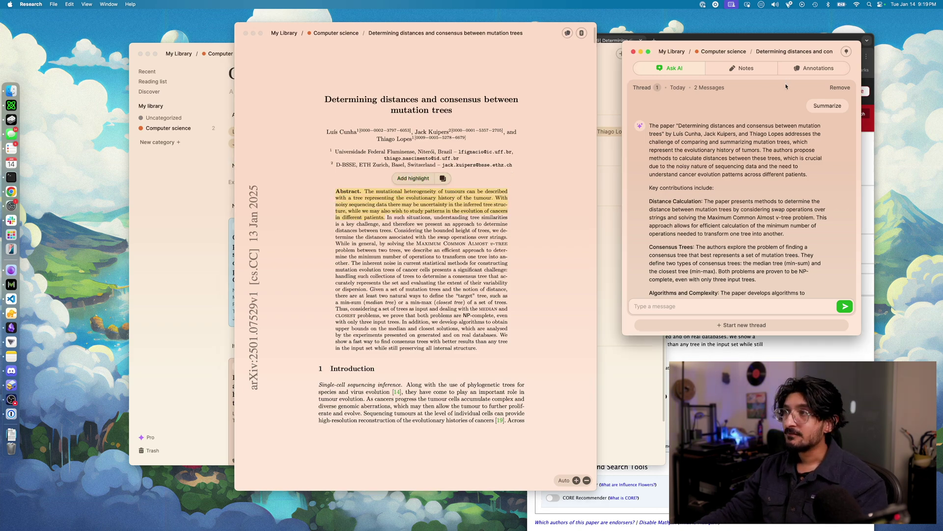
pyautogui.click(818, 67)
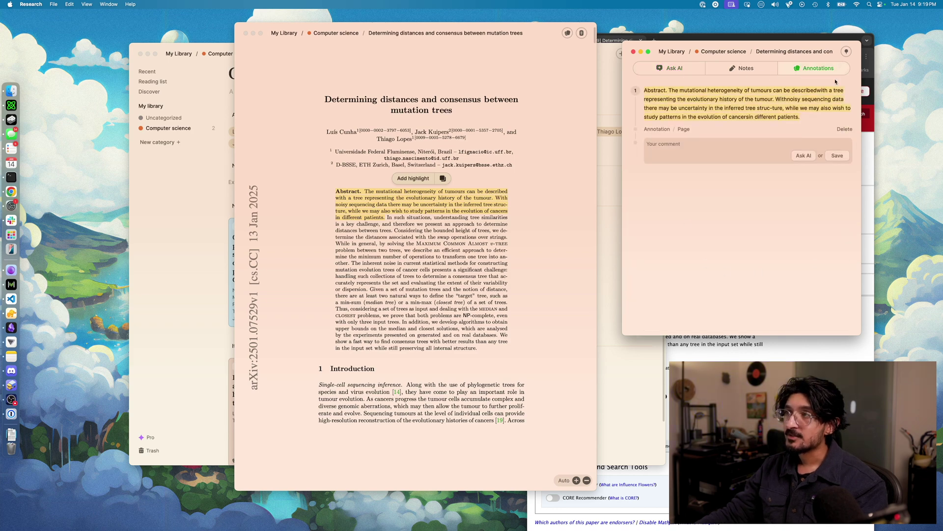
pyautogui.click(447, 263)
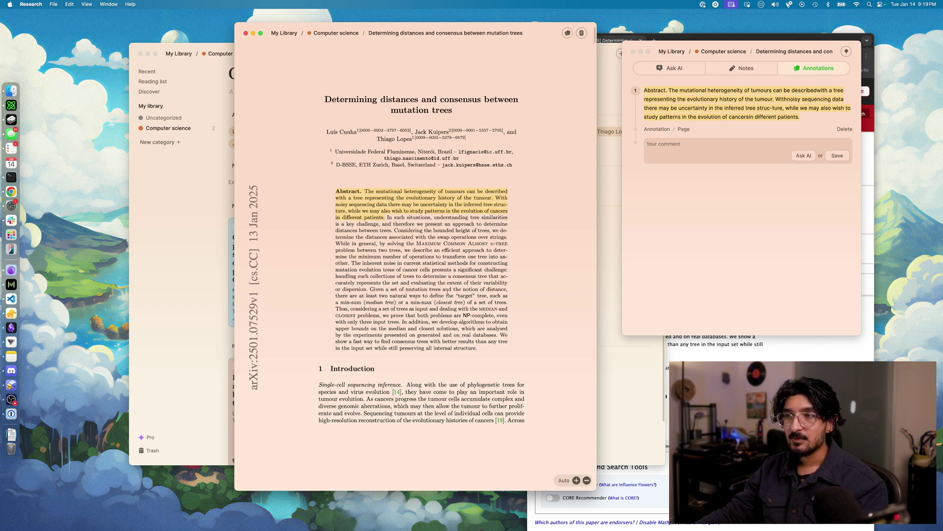
pyautogui.scroll(-2, 448, 288)
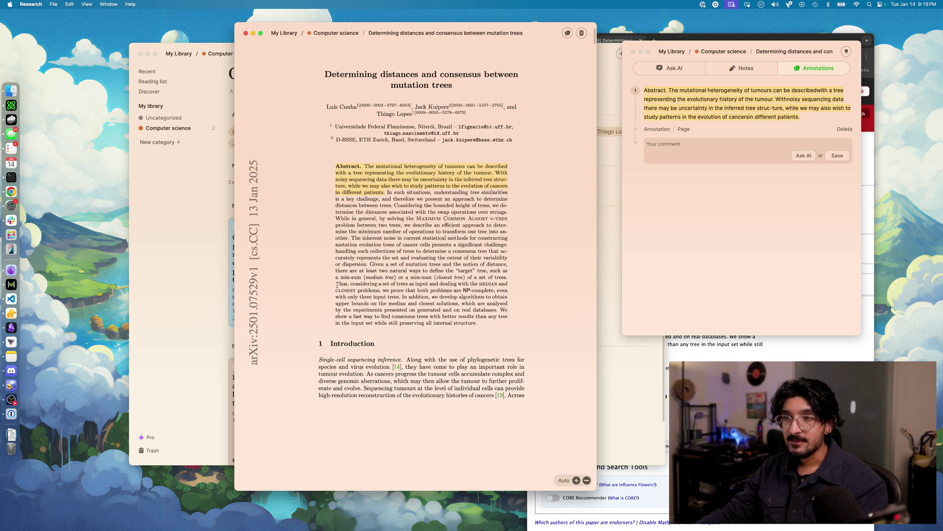
pyautogui.moveTo(336, 284); pyautogui.dragTo(497, 290)
# Highlight the 'Thus, considering…' sentence and comment 'what is NP-complete?' on it
pyautogui.click(411, 271)
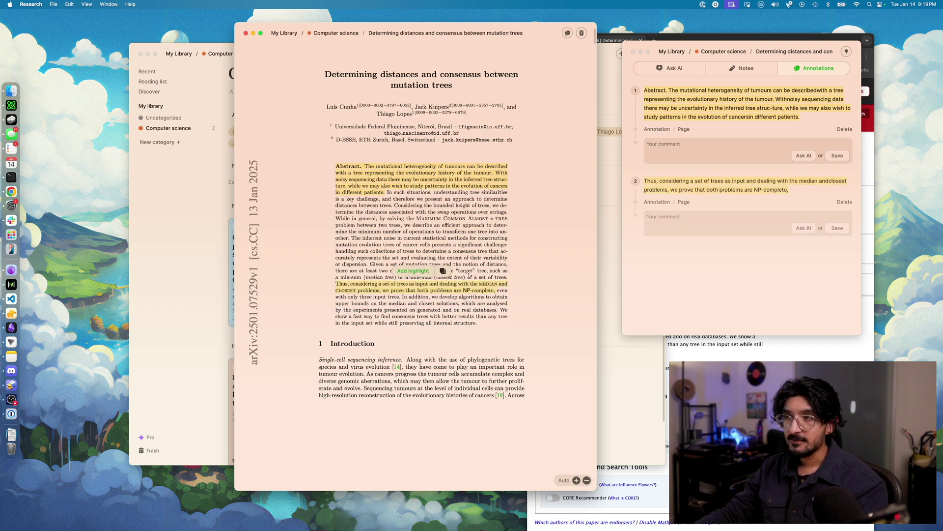
pyautogui.click(710, 221)
pyautogui.write('what is NP-com')
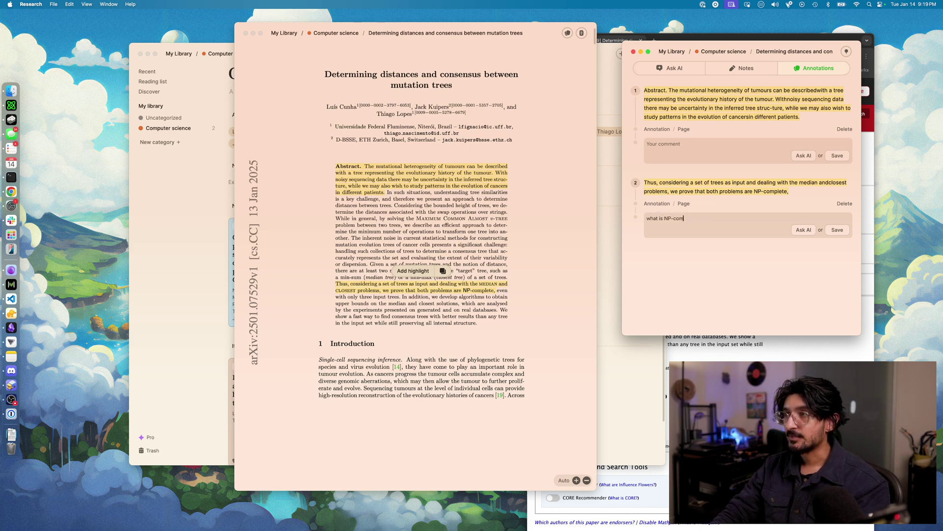
pyautogui.write('plete?')
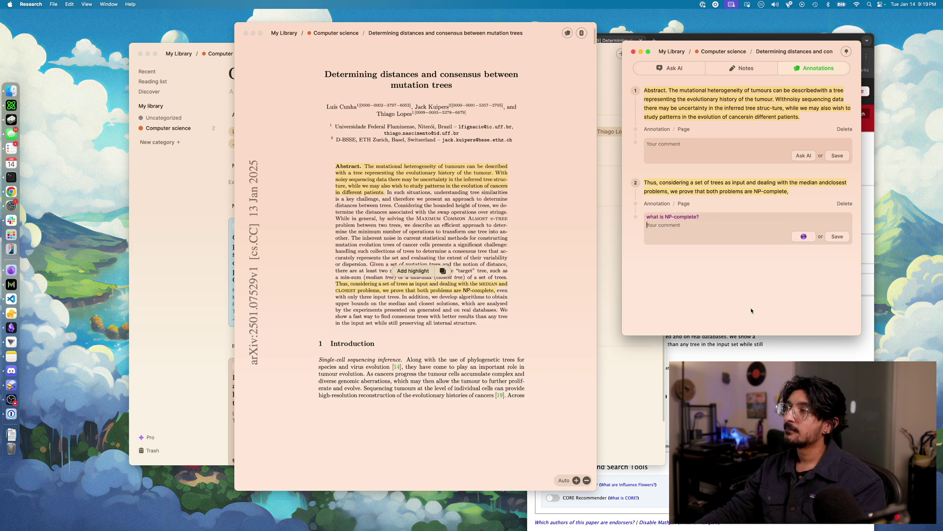
# Have the AI explain NP-completeness and save its answer with the comment
pyautogui.click(808, 230)
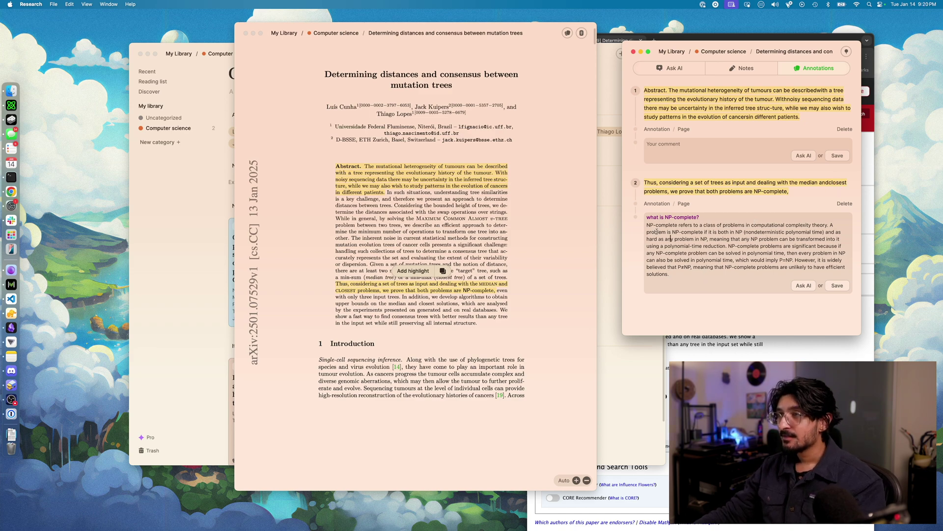
pyautogui.moveTo(688, 277); pyautogui.dragTo(628, 228)
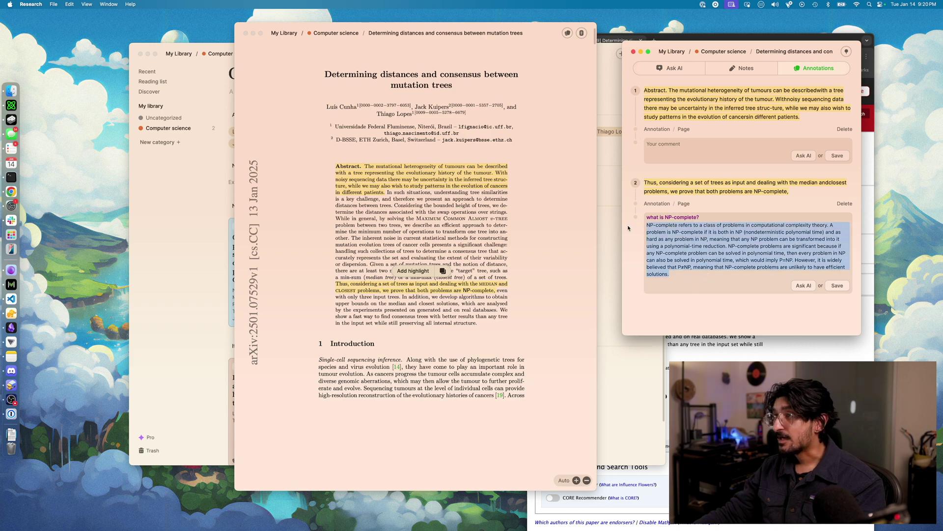
pyautogui.click(694, 274)
pyautogui.moveTo(688, 275); pyautogui.dragTo(643, 223)
pyautogui.click(744, 313)
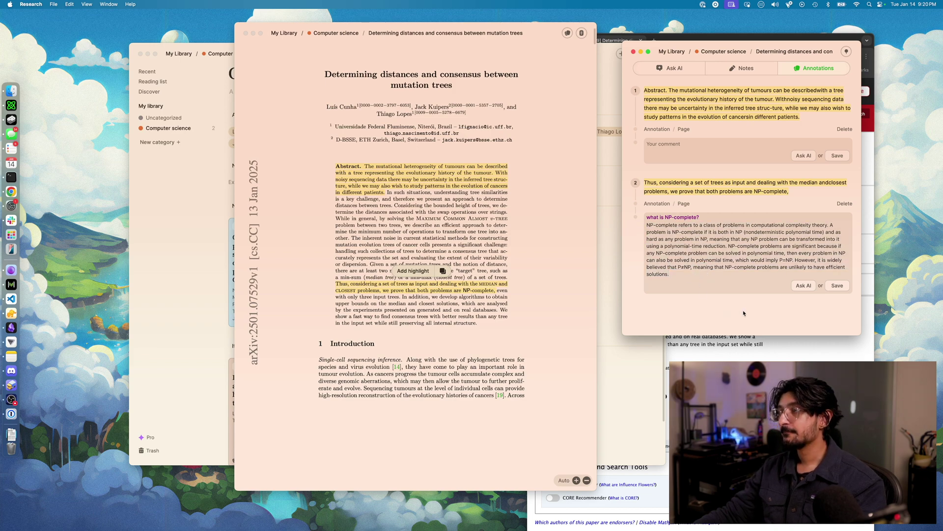
pyautogui.click(838, 286)
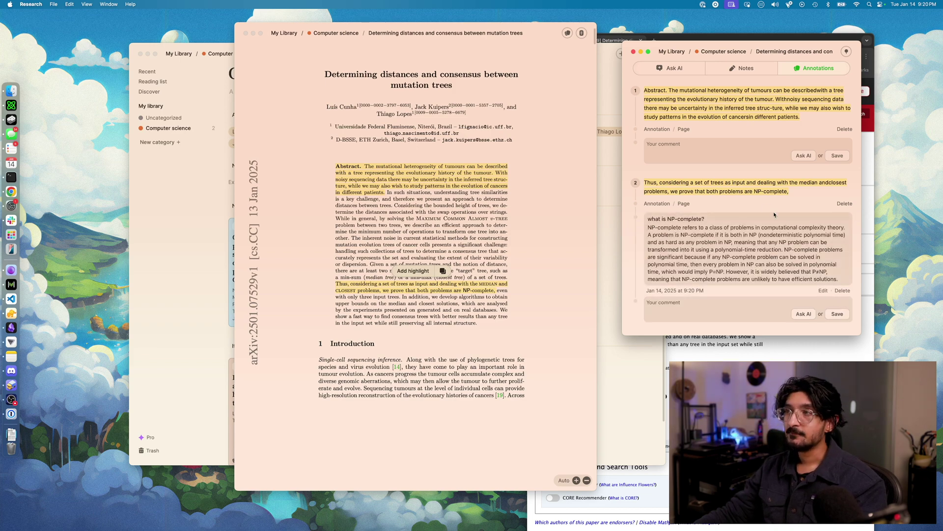
# Generate AI Concept map notes summarising the mutation-trees paper's methods and NP-completeness results
pyautogui.scroll(-3, 442, 221)
pyautogui.click(540, 207)
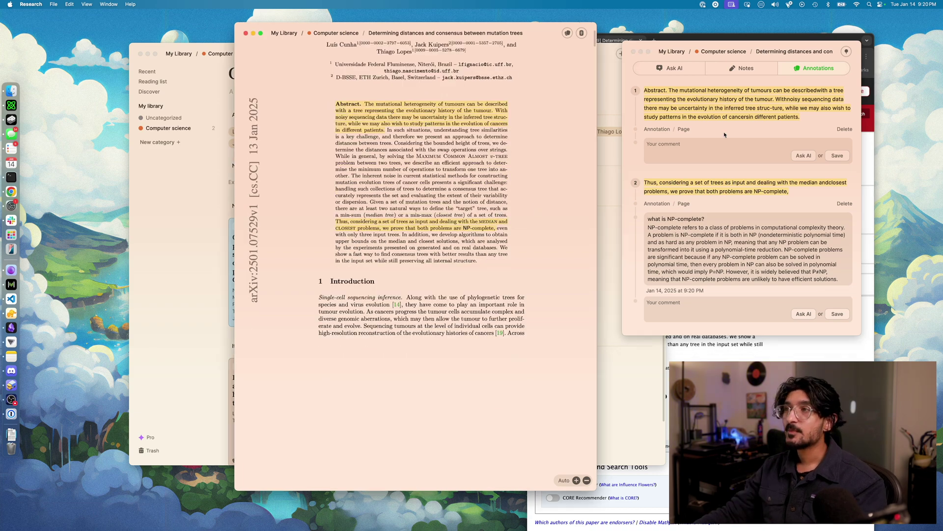
pyautogui.click(724, 135)
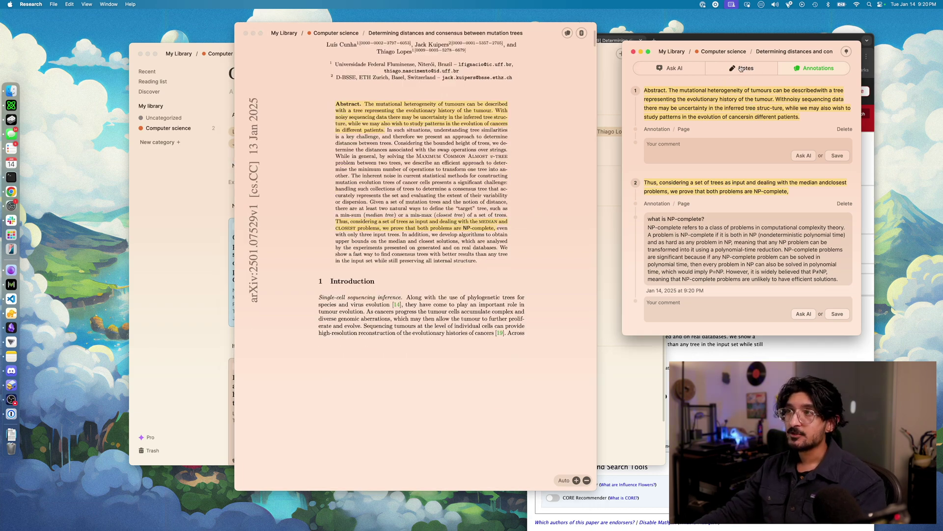
pyautogui.click(741, 69)
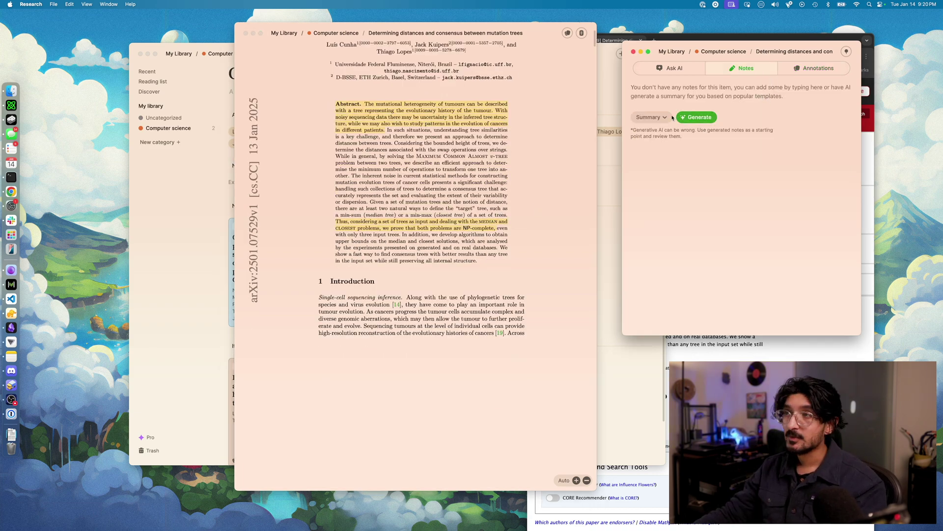
pyautogui.click(648, 117)
pyautogui.click(661, 191)
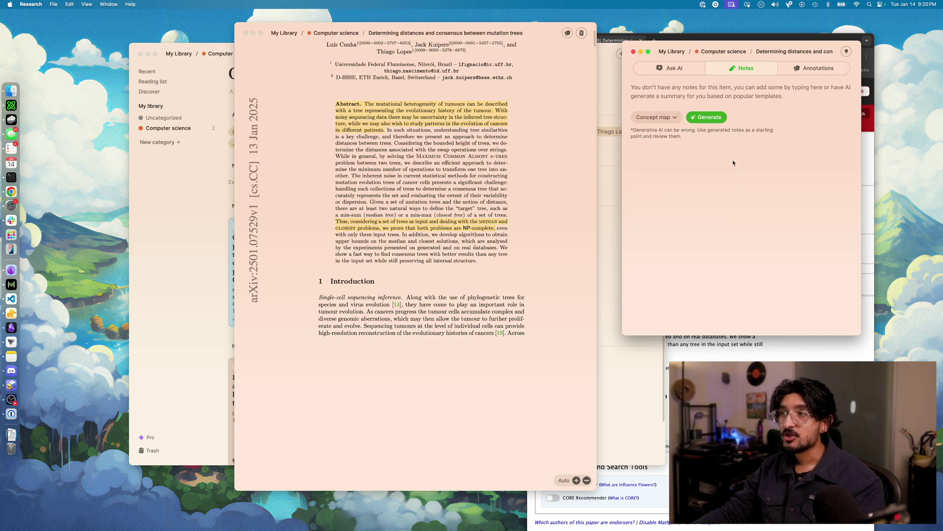
pyautogui.click(709, 118)
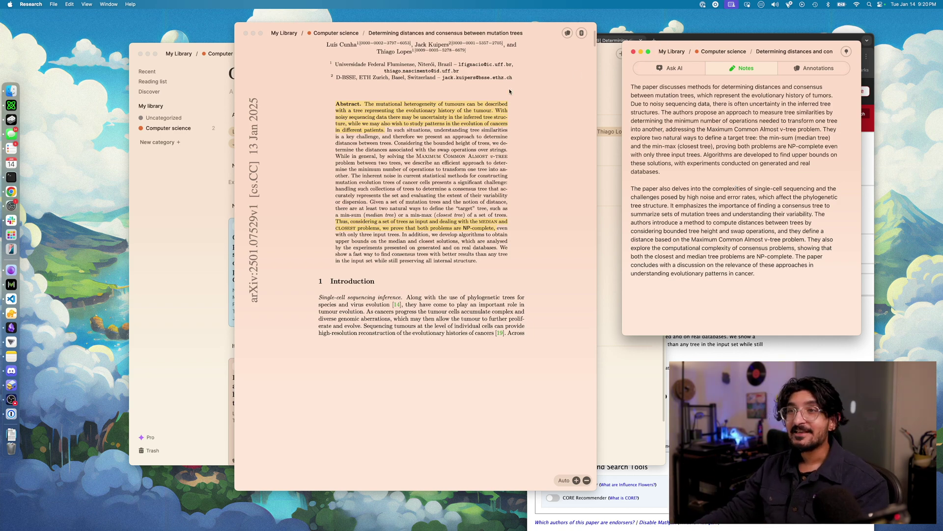
pyautogui.scroll(3, 513, 98)
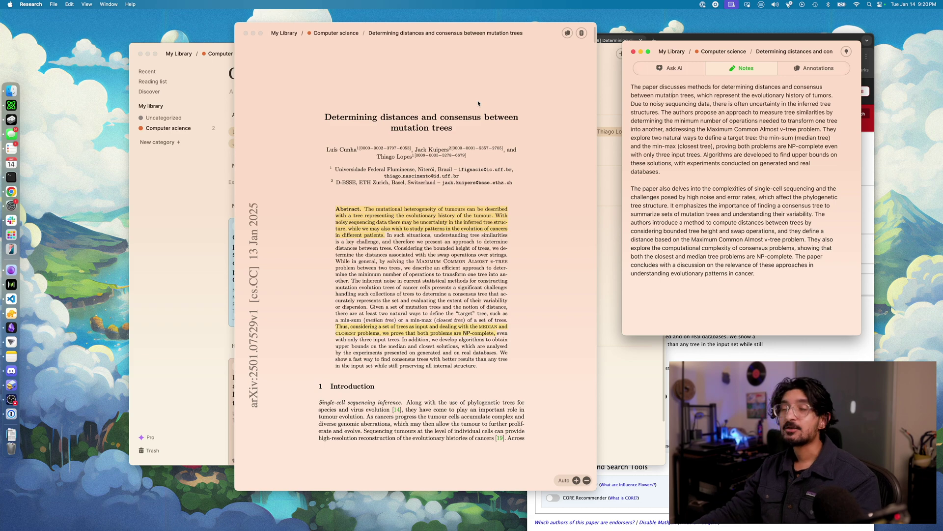
# Close the floating notes panel, the PDF reader and the library window
pyautogui.click(343, 39)
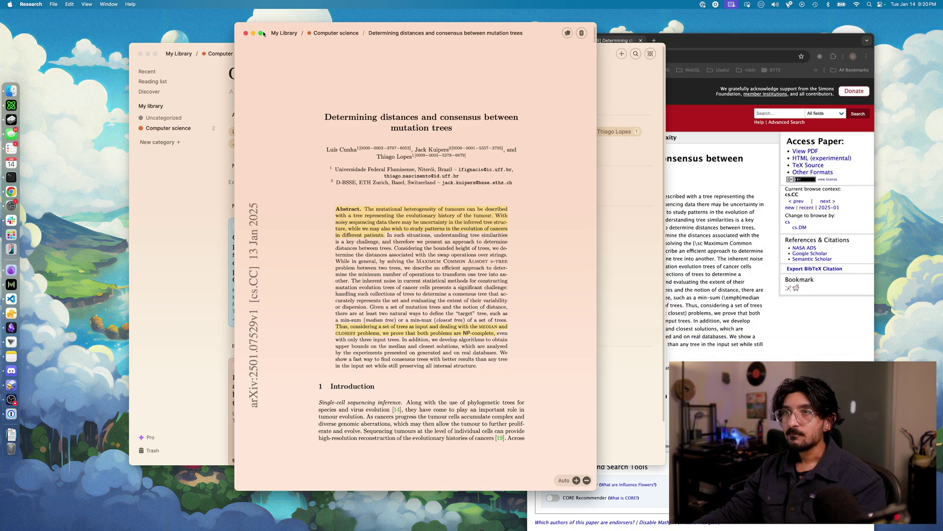
pyautogui.press('super+w')
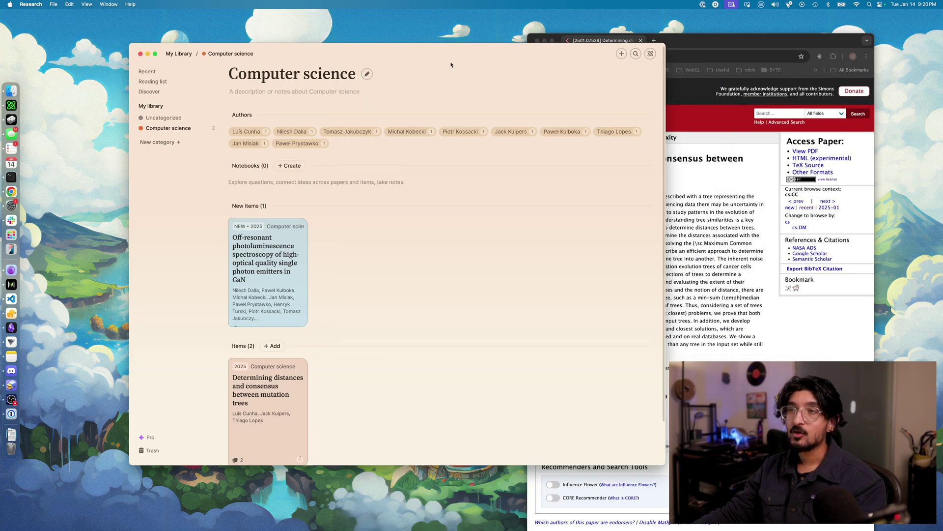
pyautogui.moveTo(452, 64); pyautogui.dragTo(540, 66)
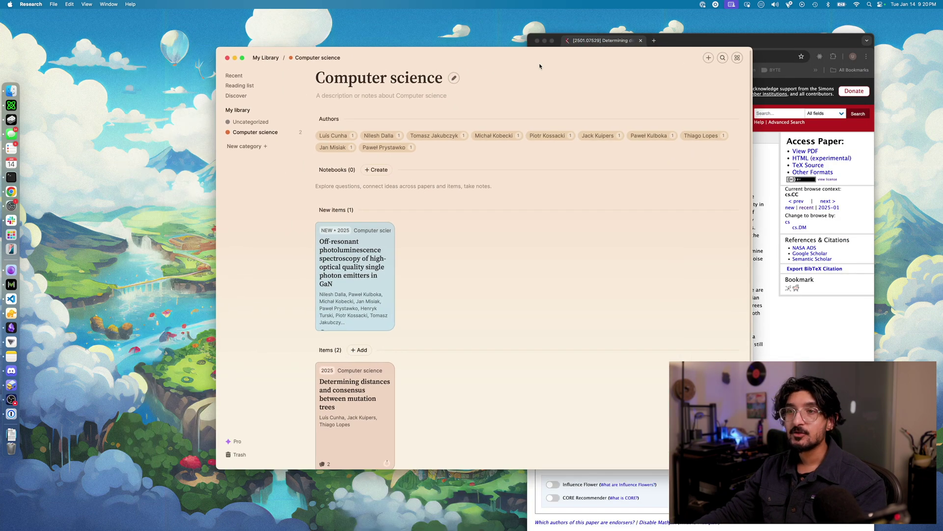
pyautogui.click(228, 58)
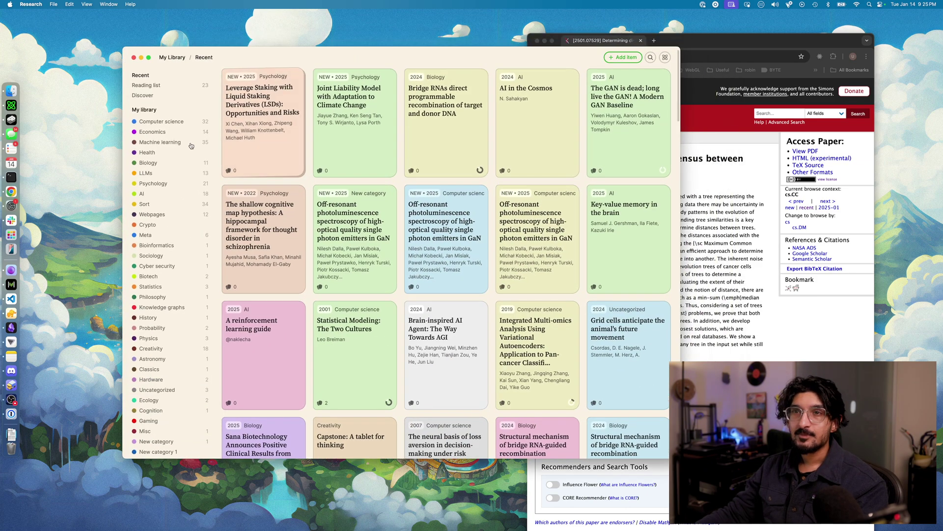
# Open the Computer science category page with its 32 items
pyautogui.click(178, 123)
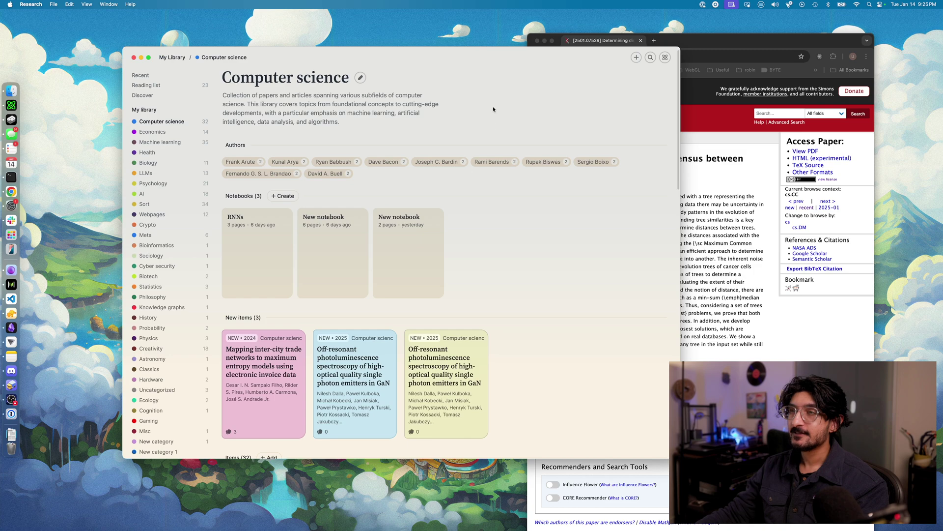
pyautogui.scroll(-2, 498, 214)
pyautogui.scroll(2, 498, 215)
# Switch the Computer science items from cards to a row list
pyautogui.rightClick(482, 93)
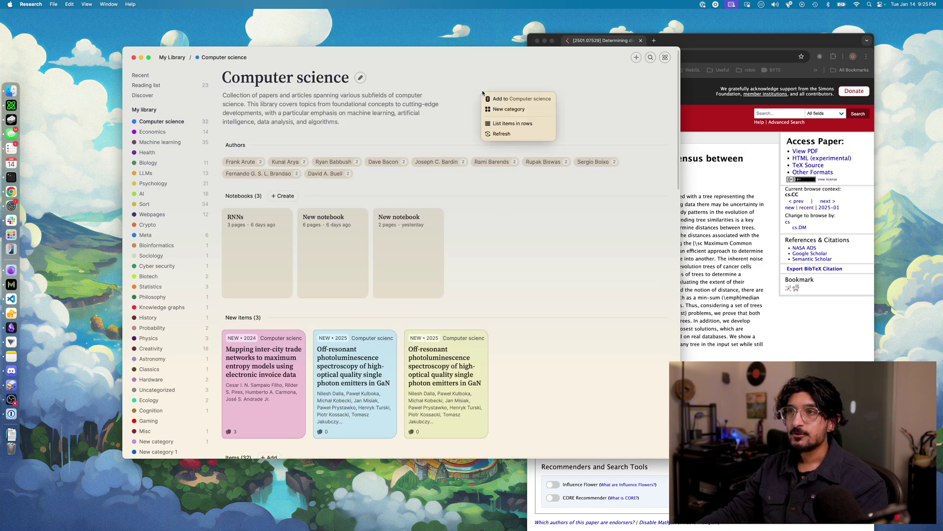
pyautogui.click(518, 126)
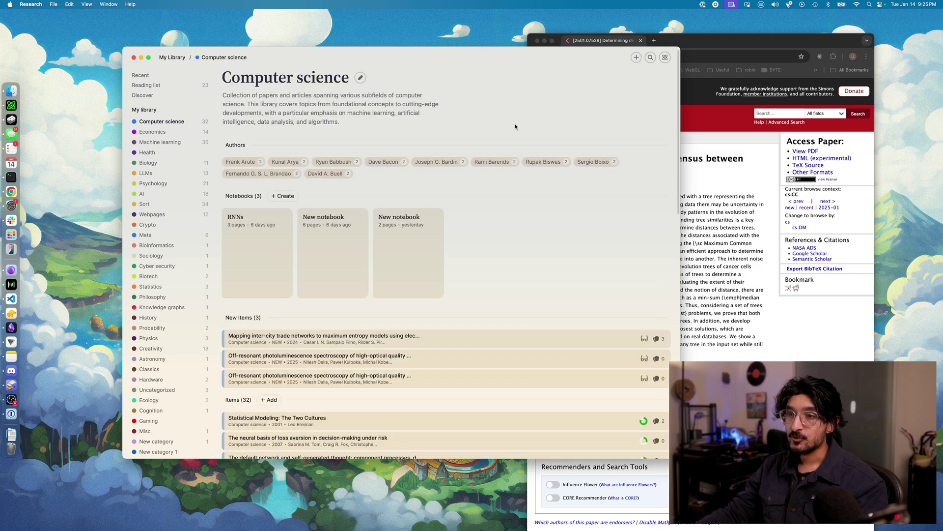
pyautogui.scroll(-2, 513, 67)
pyautogui.scroll(2, 513, 67)
pyautogui.rightClick(528, 69)
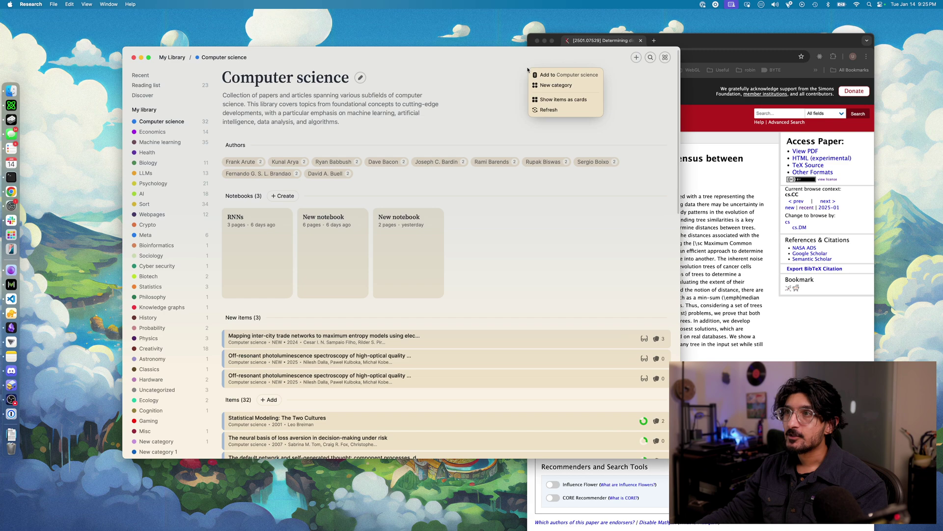
pyautogui.click(562, 103)
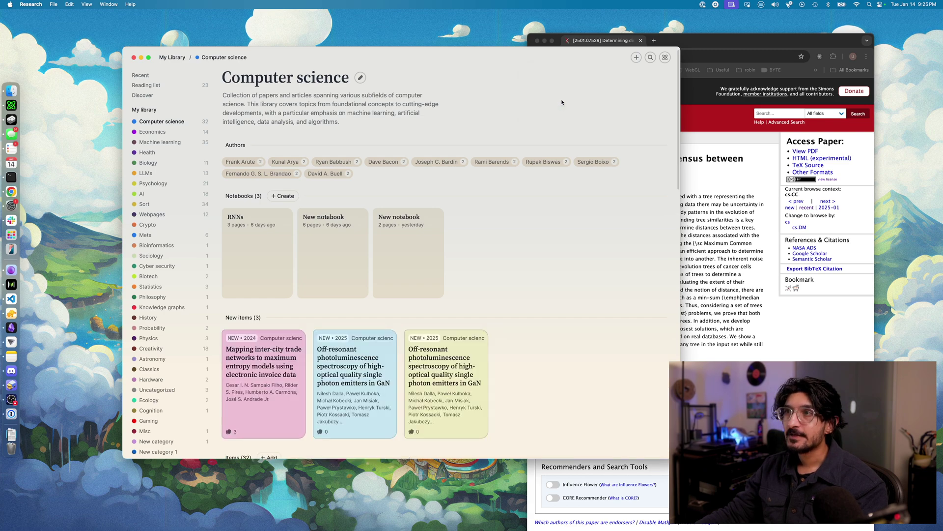
pyautogui.rightClick(540, 79)
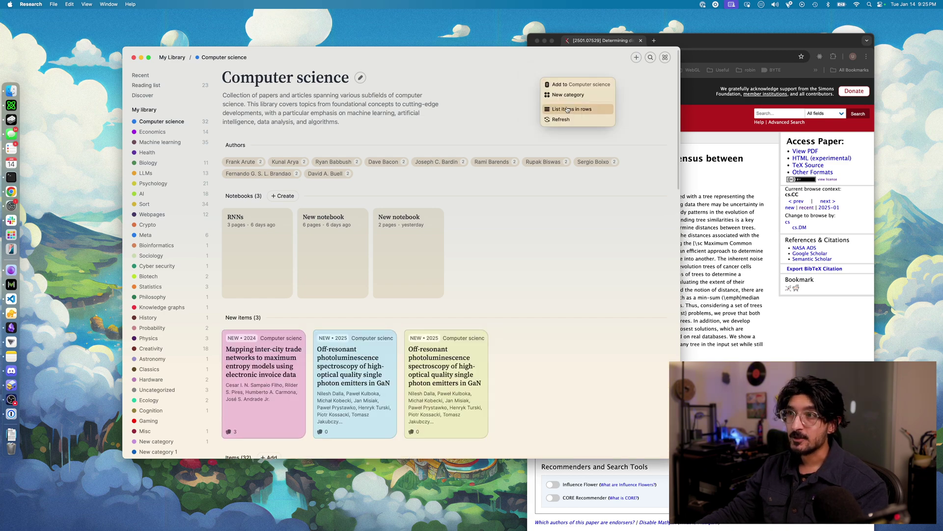
pyautogui.click(567, 109)
pyautogui.scroll(-3, 491, 256)
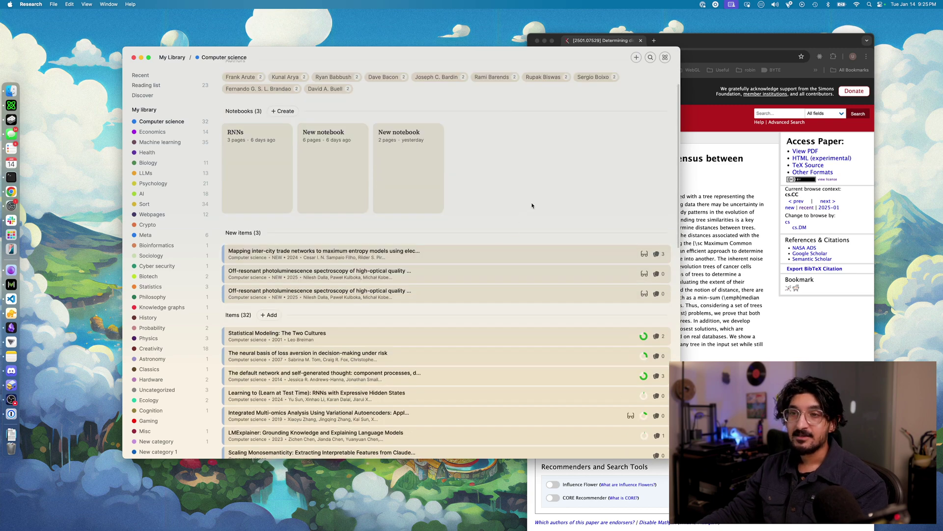
pyautogui.scroll(-4, 545, 208)
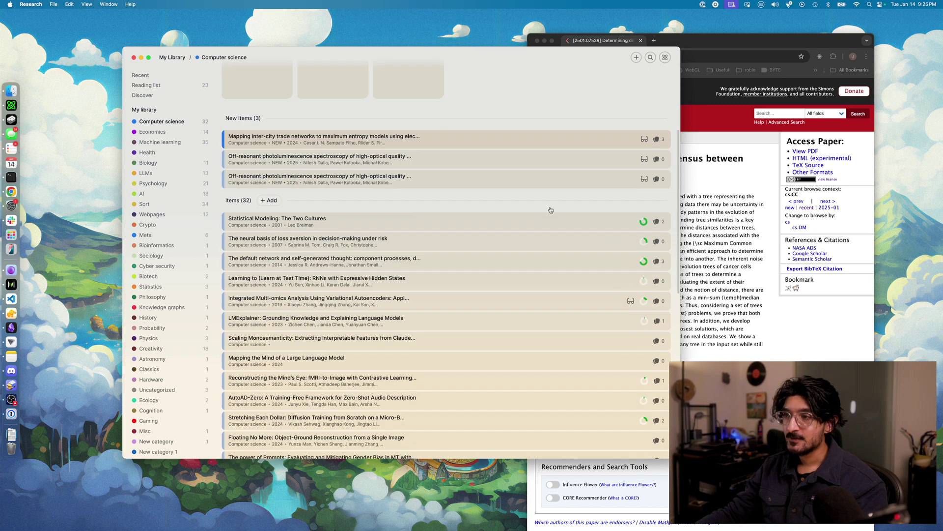
pyautogui.scroll(7, 551, 210)
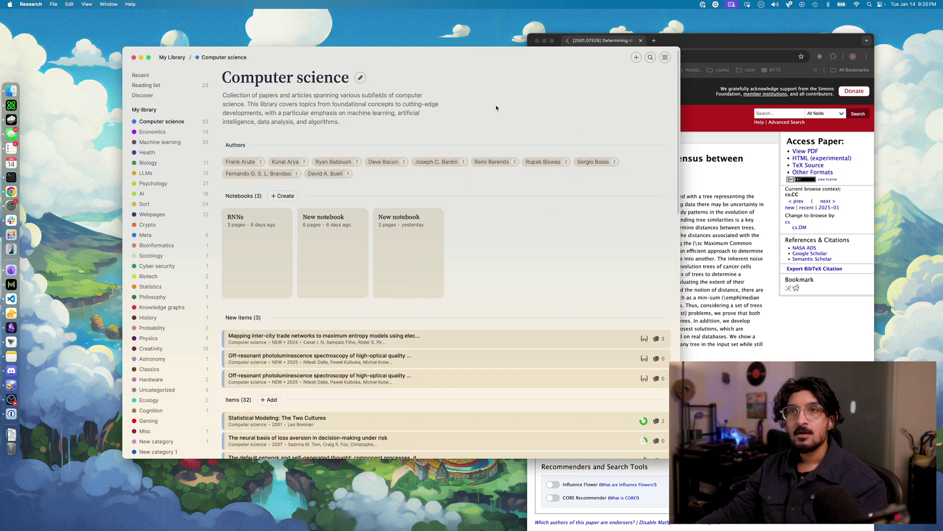
# Reorder the reading list, moving the trade-networks paper up to position 5
pyautogui.click(146, 86)
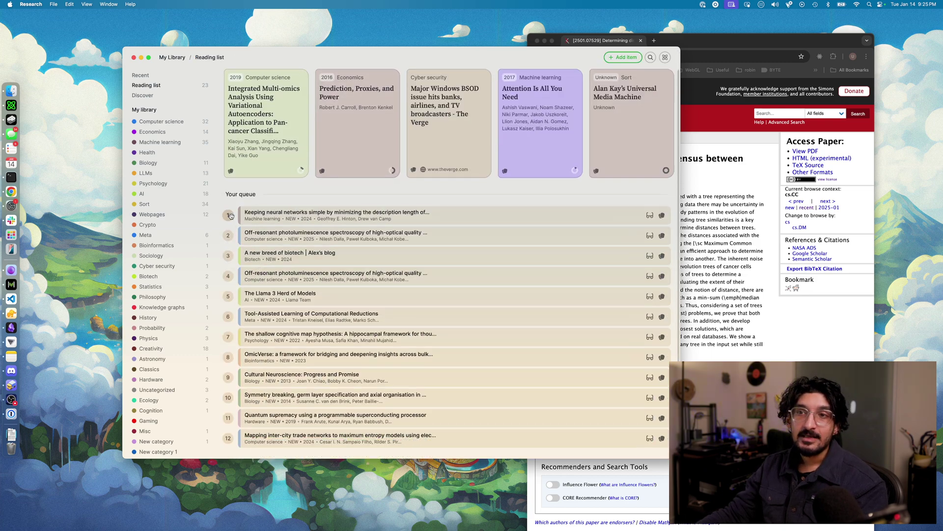
pyautogui.moveTo(235, 215); pyautogui.dragTo(234, 258)
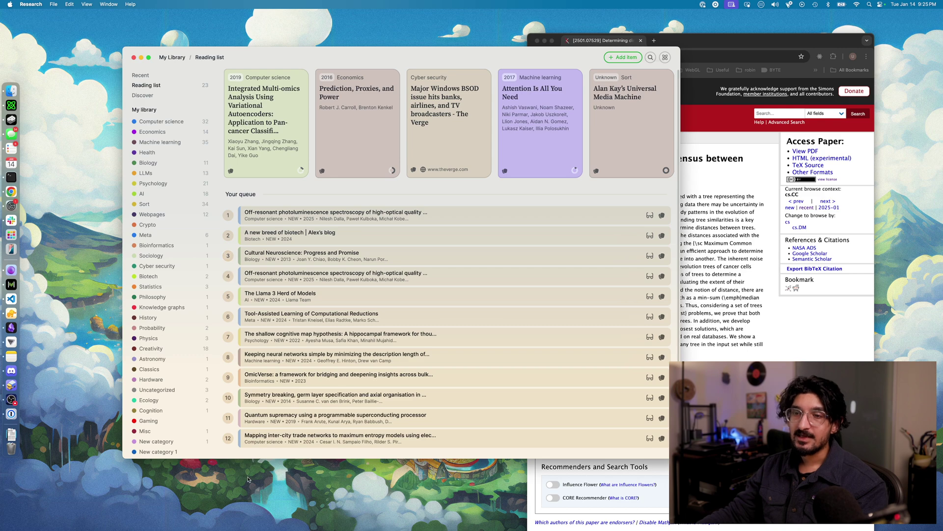
pyautogui.moveTo(228, 434); pyautogui.dragTo(235, 306)
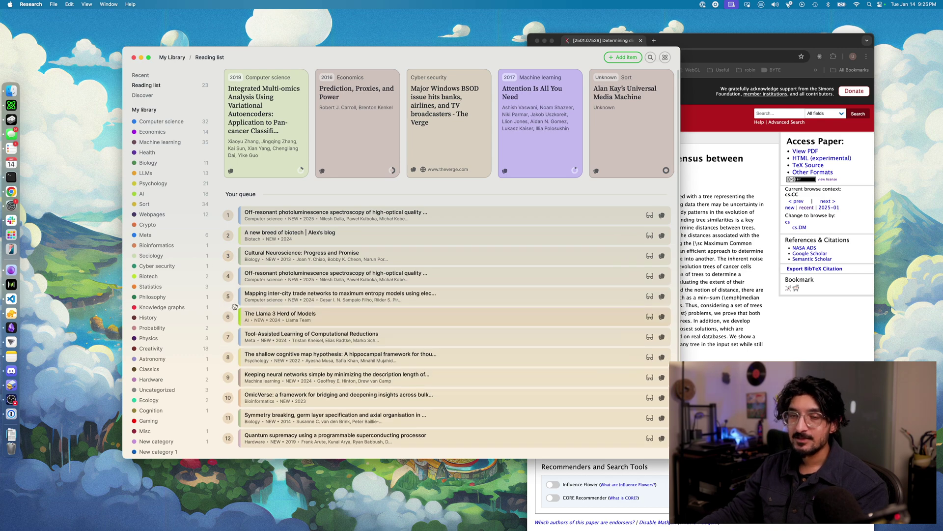
# Add the Psychology category's liquid staking paper to the reading list
pyautogui.click(163, 184)
pyautogui.rightClick(378, 290)
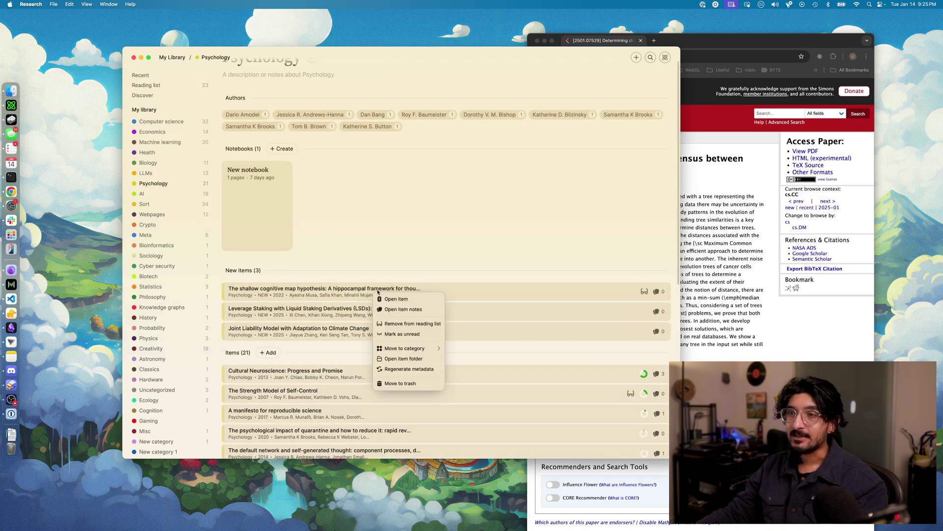
pyautogui.click(555, 323)
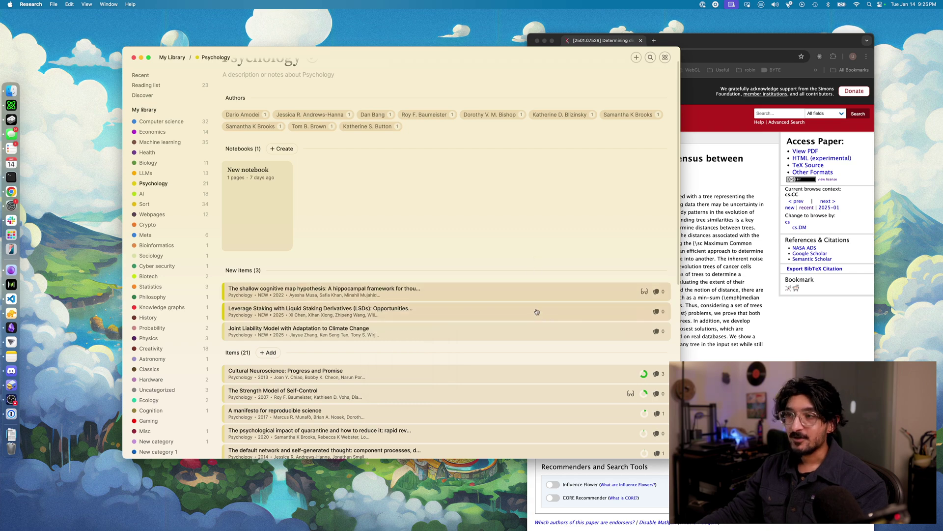
pyautogui.rightClick(537, 311)
pyautogui.click(568, 341)
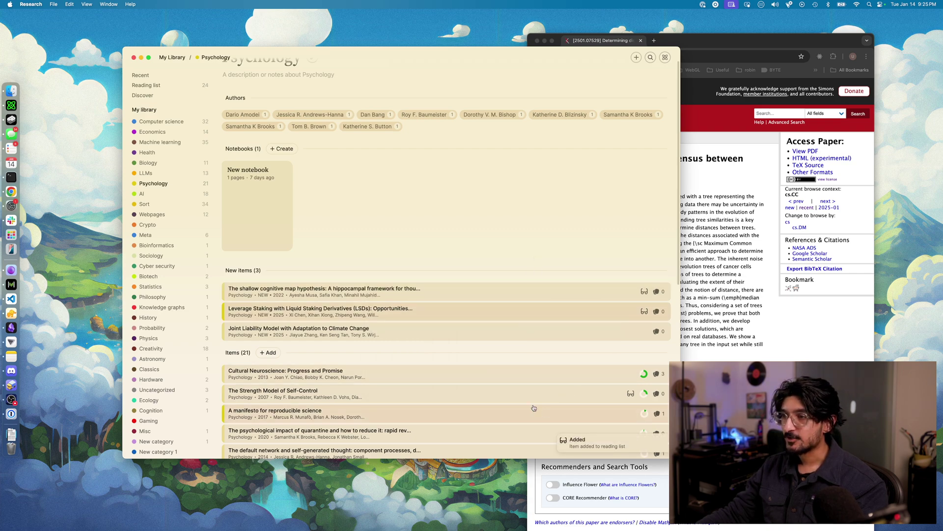
# Drag the Leverage Staking paper up to second in the queue and open Discover
pyautogui.click(146, 85)
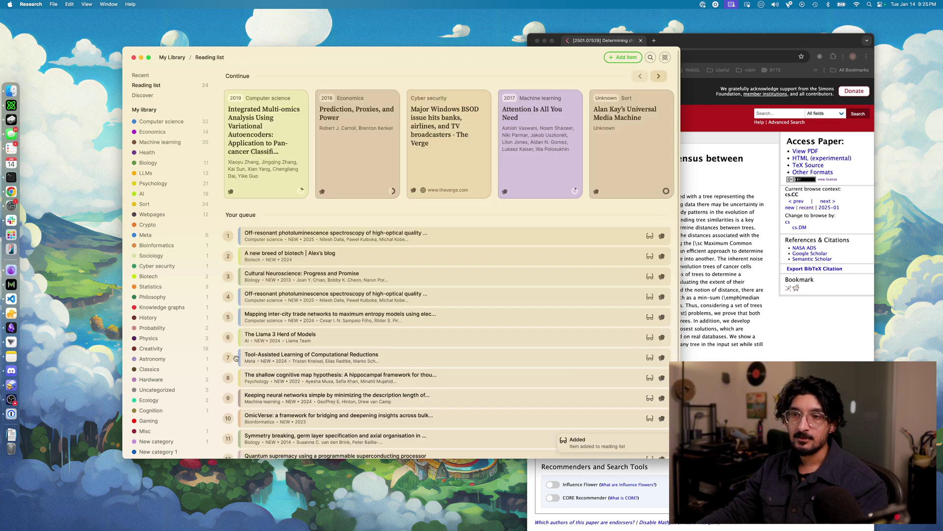
pyautogui.scroll(-2, 343, 294)
pyautogui.moveTo(230, 436); pyautogui.dragTo(219, 266)
pyautogui.scroll(2, 344, 221)
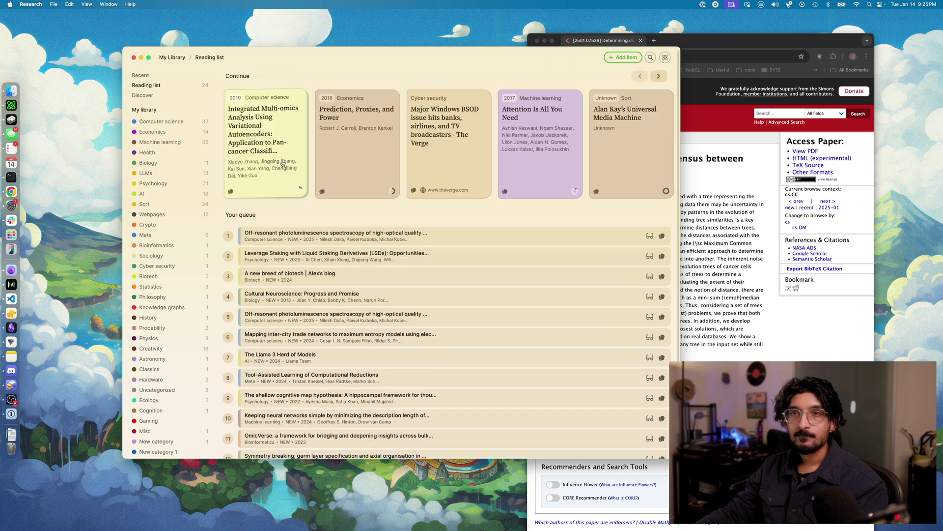
pyautogui.click(149, 96)
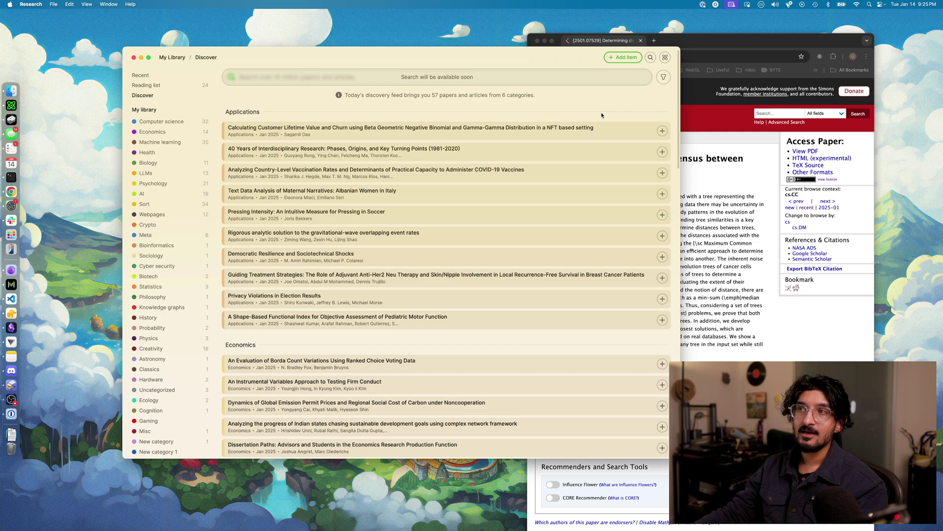
# Add Microbiology, Molecular Networks and Neurons and Cognition to the Discover topics filter
pyautogui.click(663, 81)
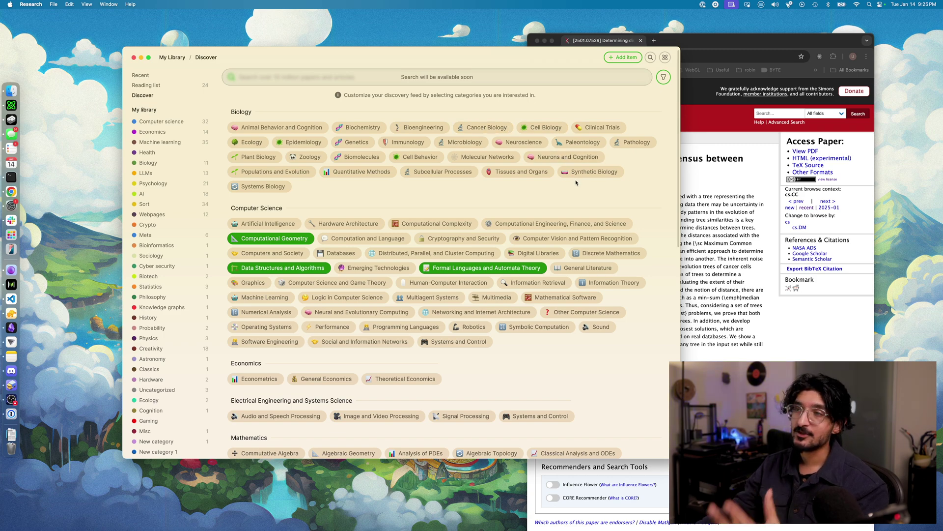
pyautogui.click(665, 78)
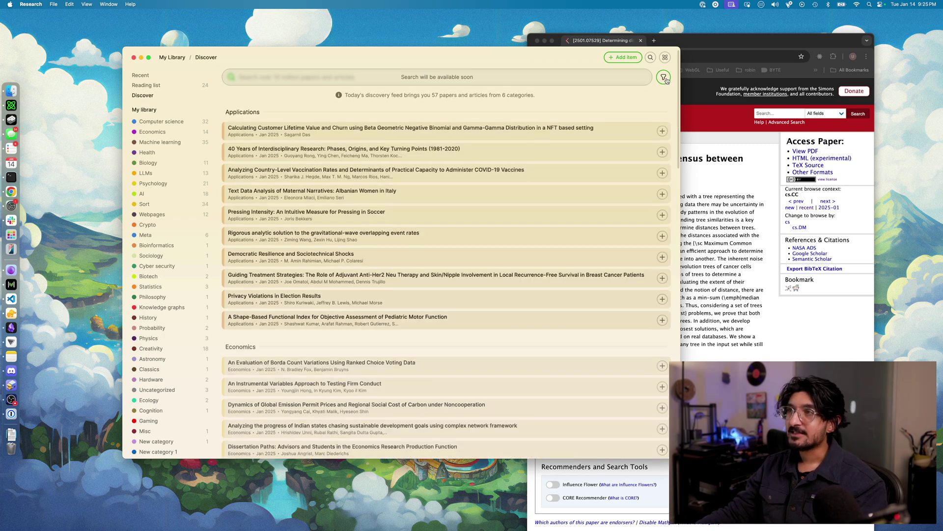
pyautogui.click(664, 77)
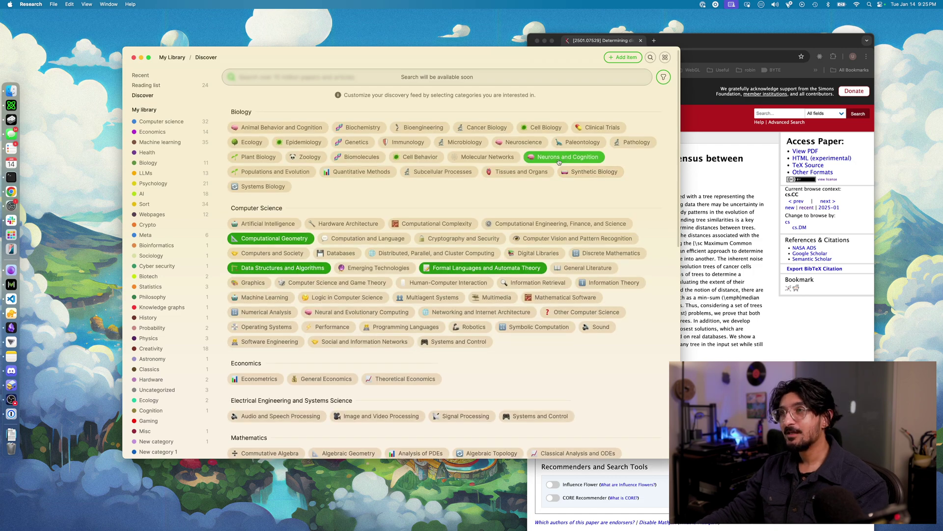
pyautogui.click(664, 77)
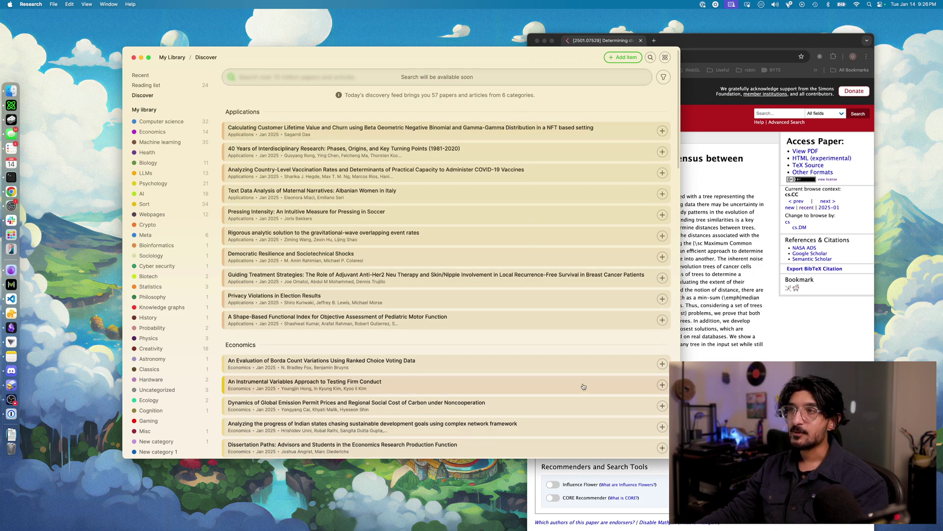
pyautogui.scroll(-7, 541, 148)
pyautogui.scroll(3, 570, 187)
pyautogui.scroll(5, 570, 187)
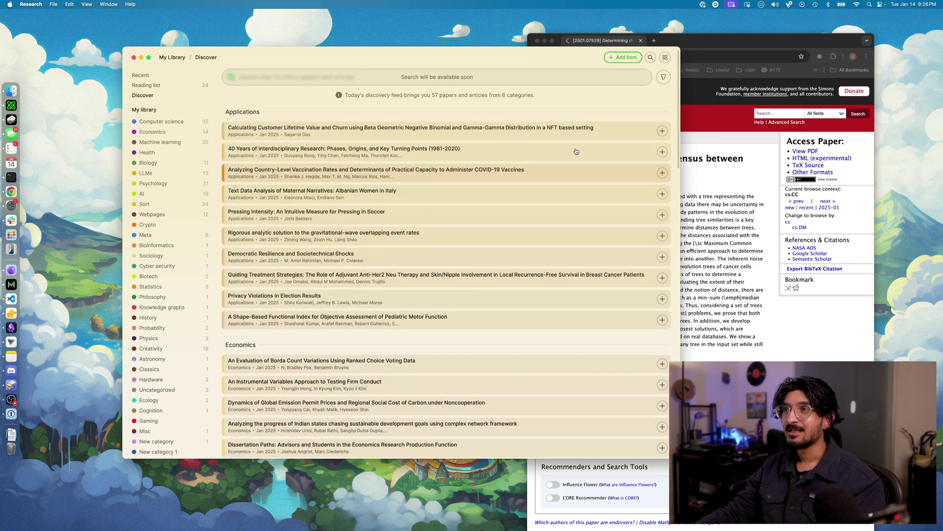
# File '40 Years of Interdisciplinary Research' under Computer science
pyautogui.click(570, 131)
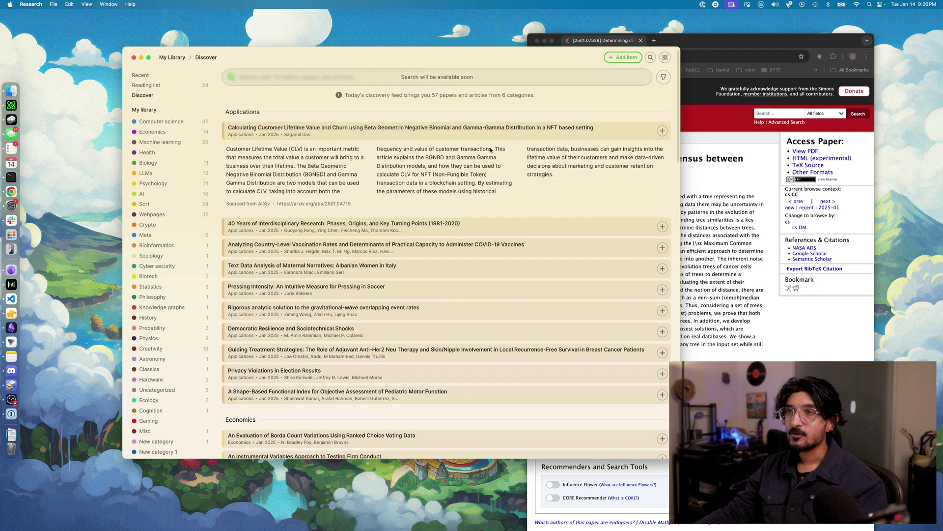
pyautogui.click(317, 229)
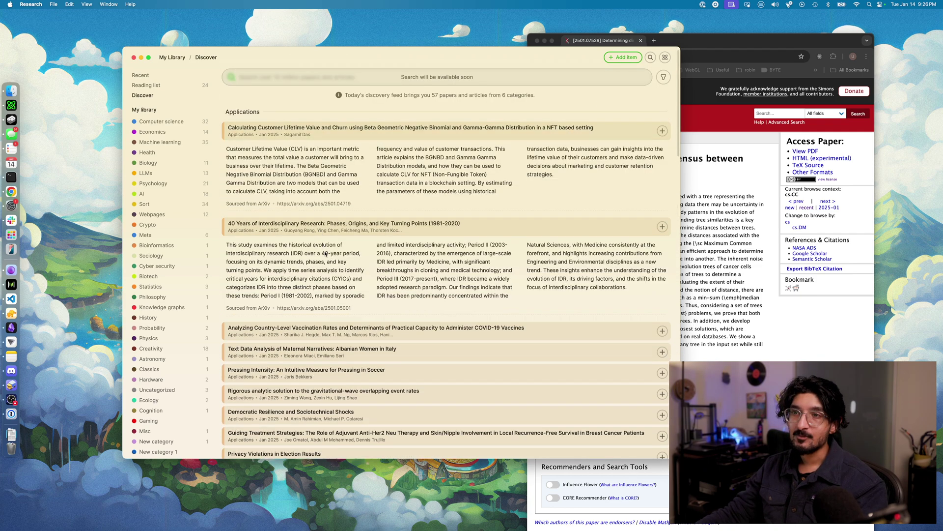
pyautogui.scroll(-1, 387, 282)
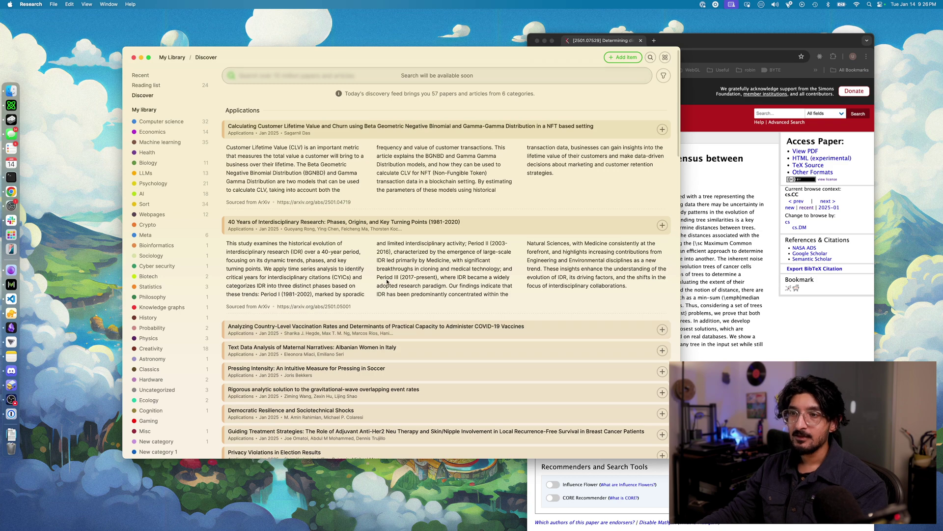
pyautogui.click(663, 225)
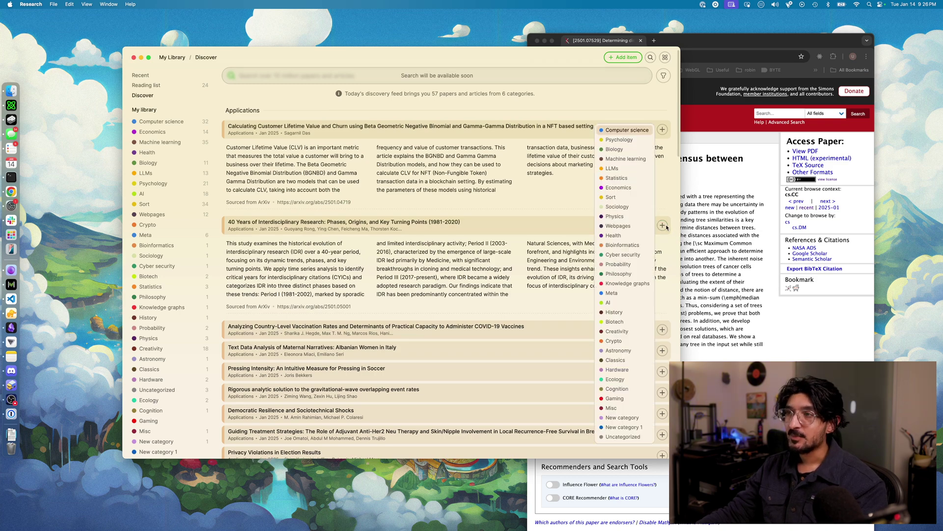
pyautogui.click(627, 131)
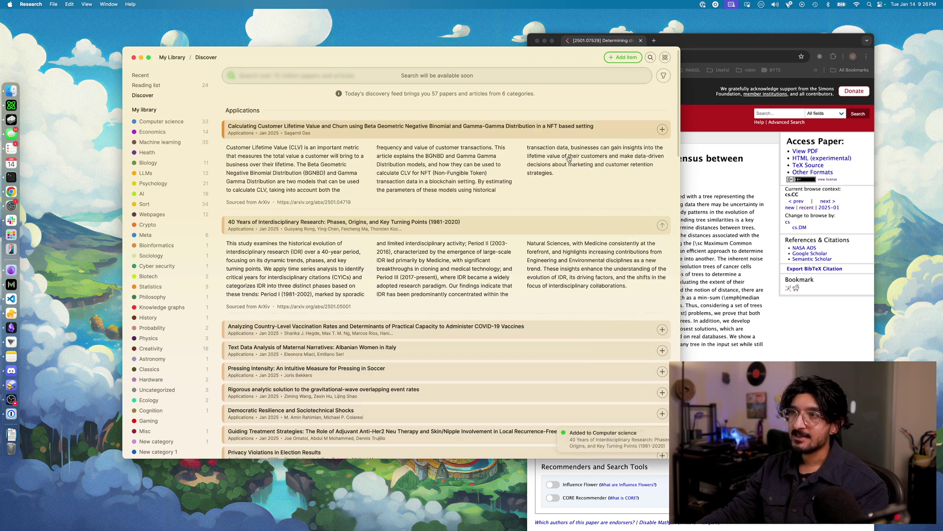
# Open the paper's PDF, enlarge and reposition the viewer, then close it
pyautogui.click(663, 225)
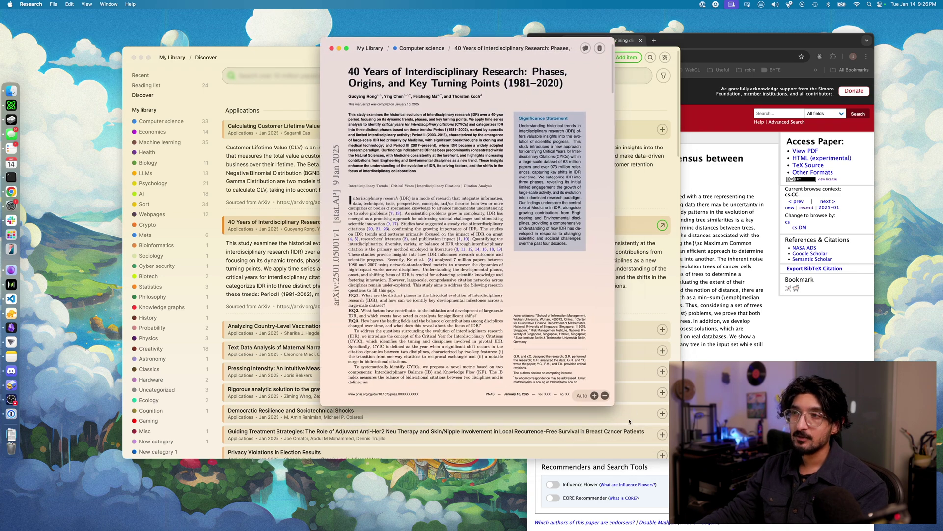
pyautogui.moveTo(615, 406); pyautogui.dragTo(716, 529)
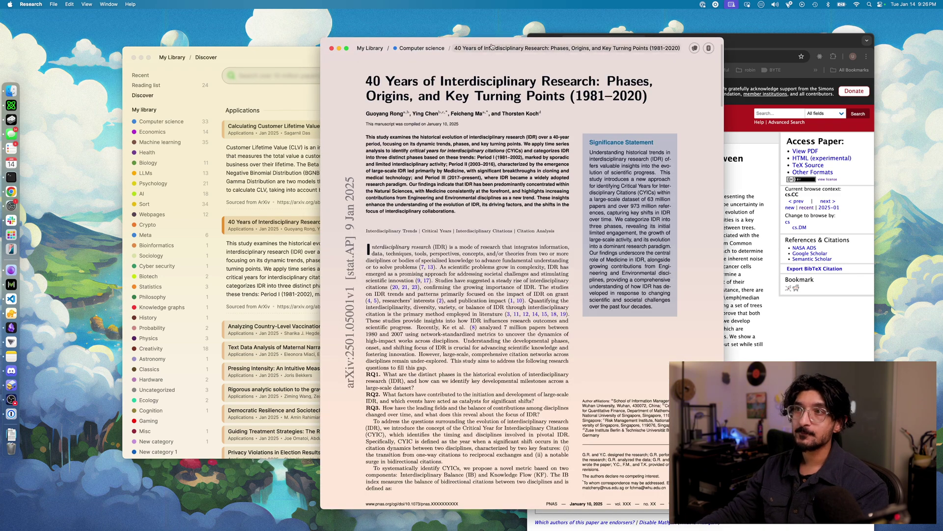
pyautogui.moveTo(387, 67); pyautogui.dragTo(459, 79)
pyautogui.click(404, 59)
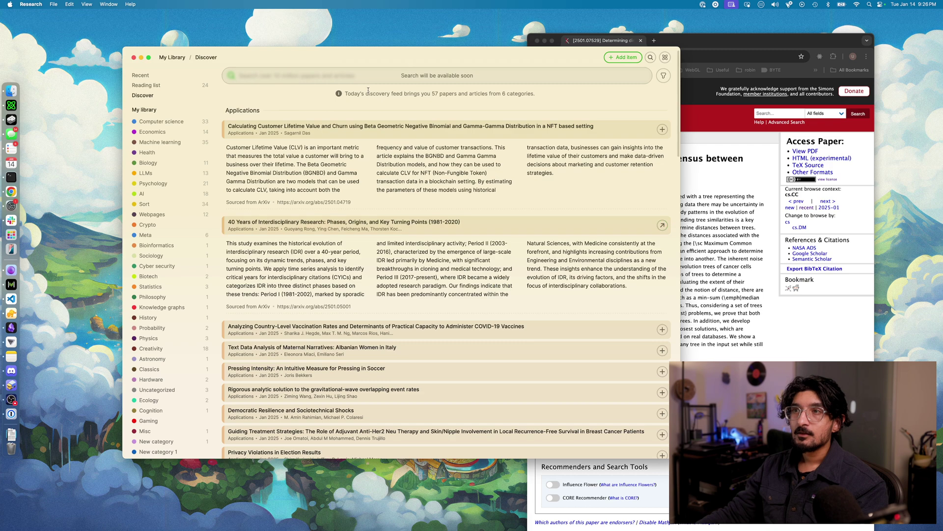
pyautogui.click(650, 58)
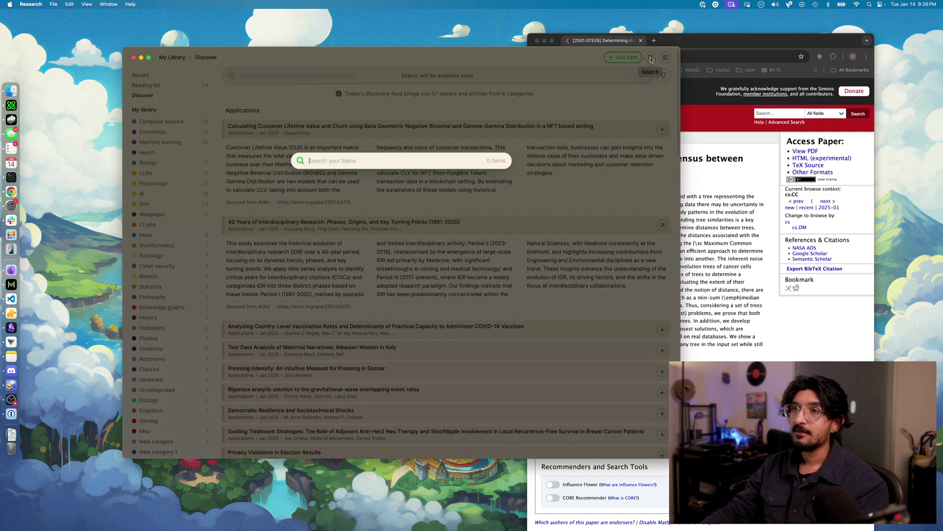
pyautogui.write('clew')
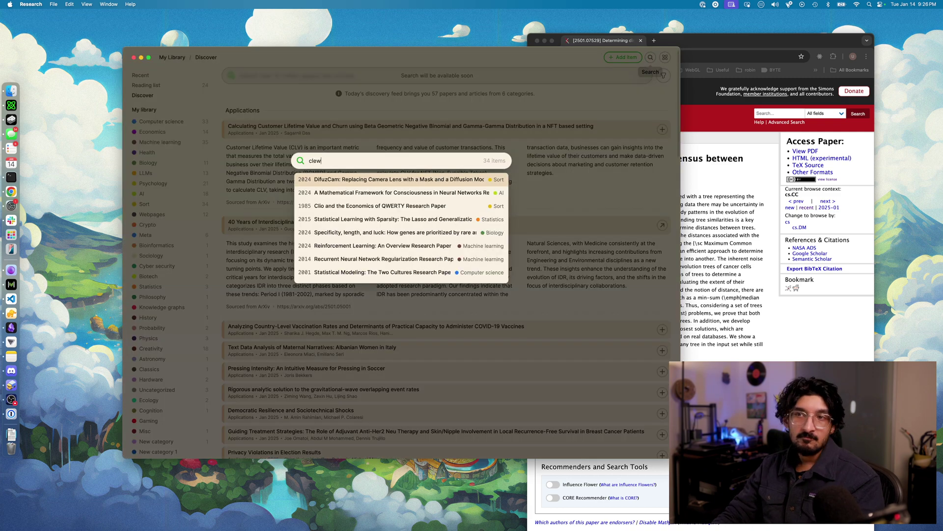
pyautogui.press('Down')
pyautogui.press('Down')
pyautogui.press('Down')
pyautogui.press('Down')
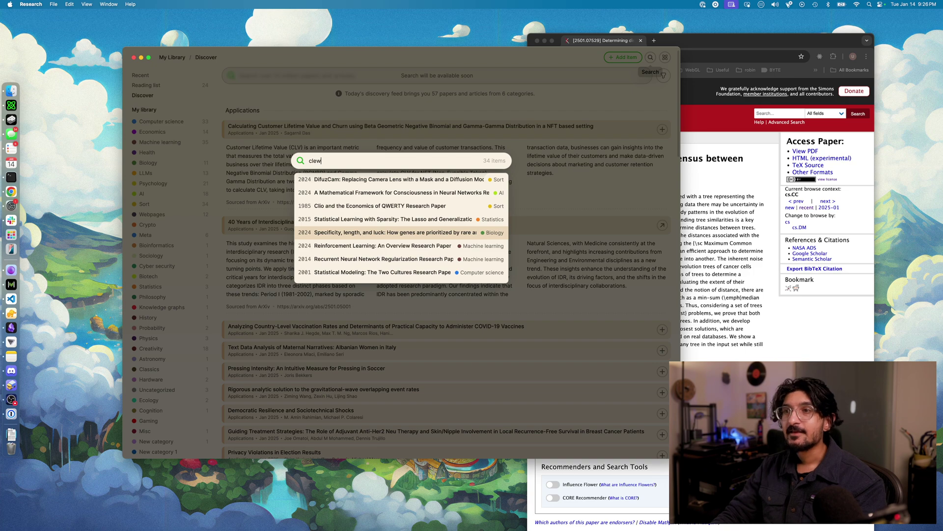
pyautogui.press('Return')
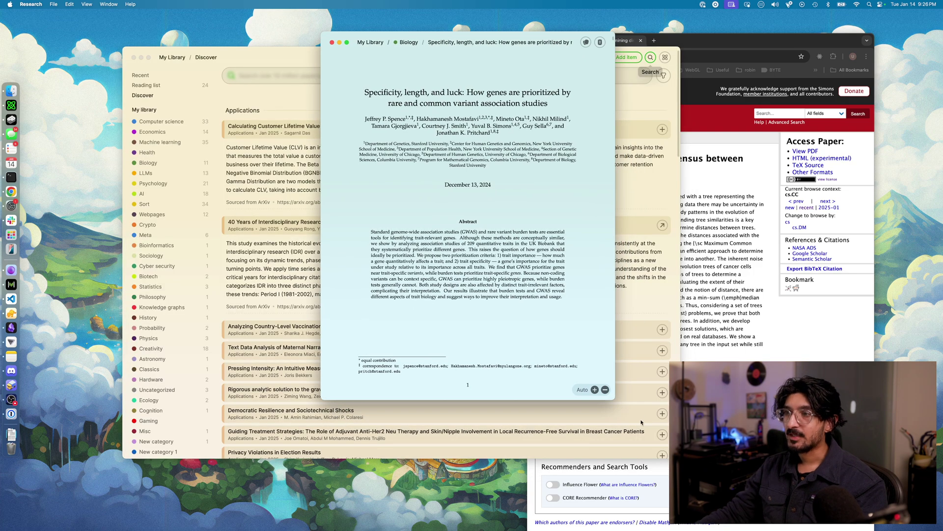
pyautogui.moveTo(614, 398); pyautogui.dragTo(696, 444)
pyautogui.click(332, 43)
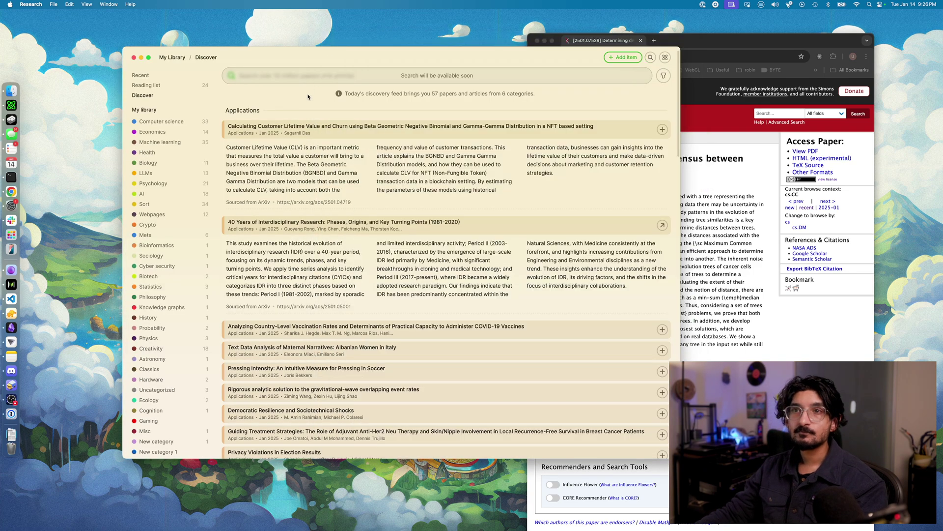
# Open the Machine learning category page, then move to Economics
pyautogui.click(178, 143)
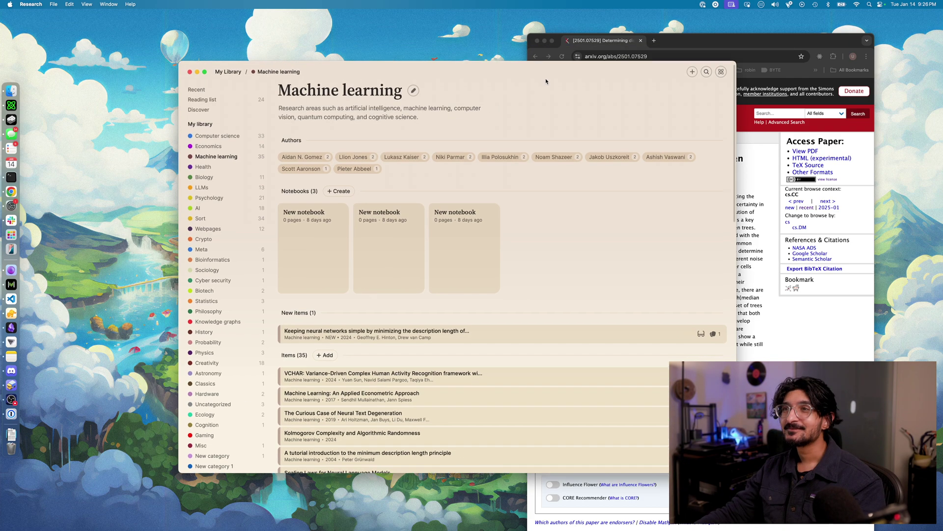
pyautogui.click(160, 120)
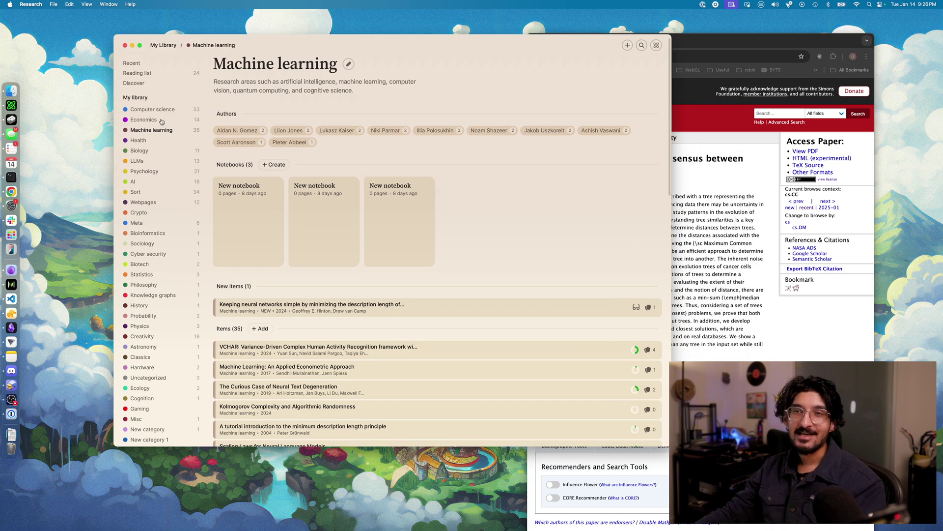